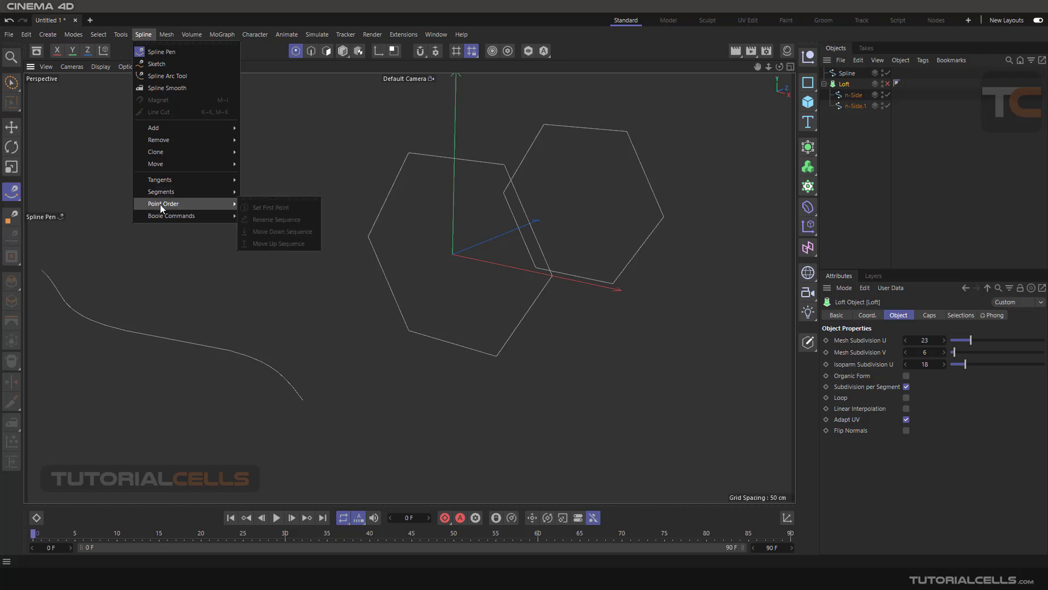
- Detach the Point Order commands as a floating palette, select both n-Side splines, and preview the Loft on and off
left_click_drag(254, 200, 156, 134)
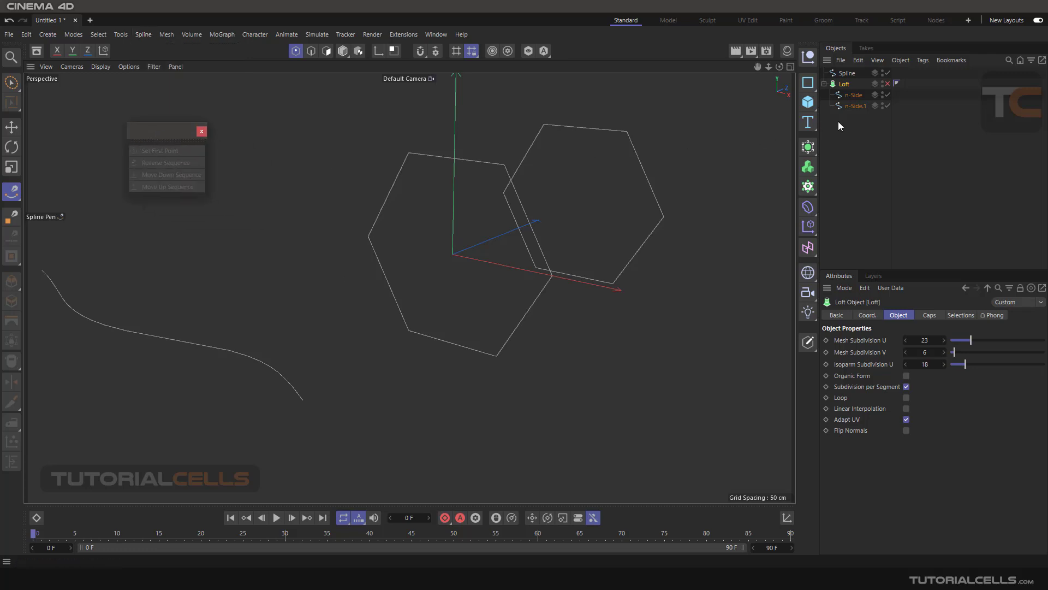
left_click_drag(853, 123, 837, 94)
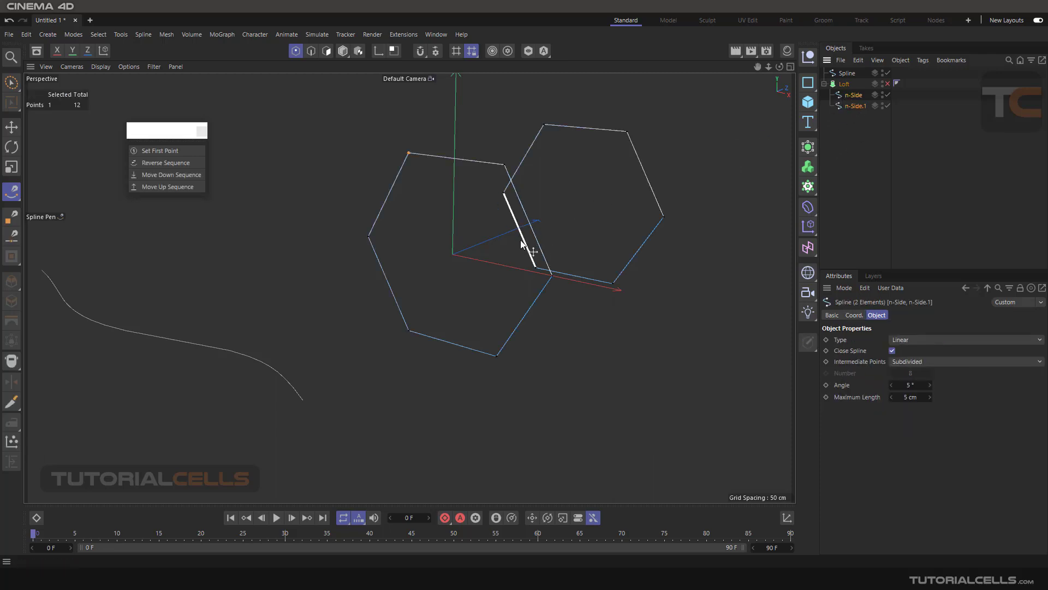
left_click(887, 84)
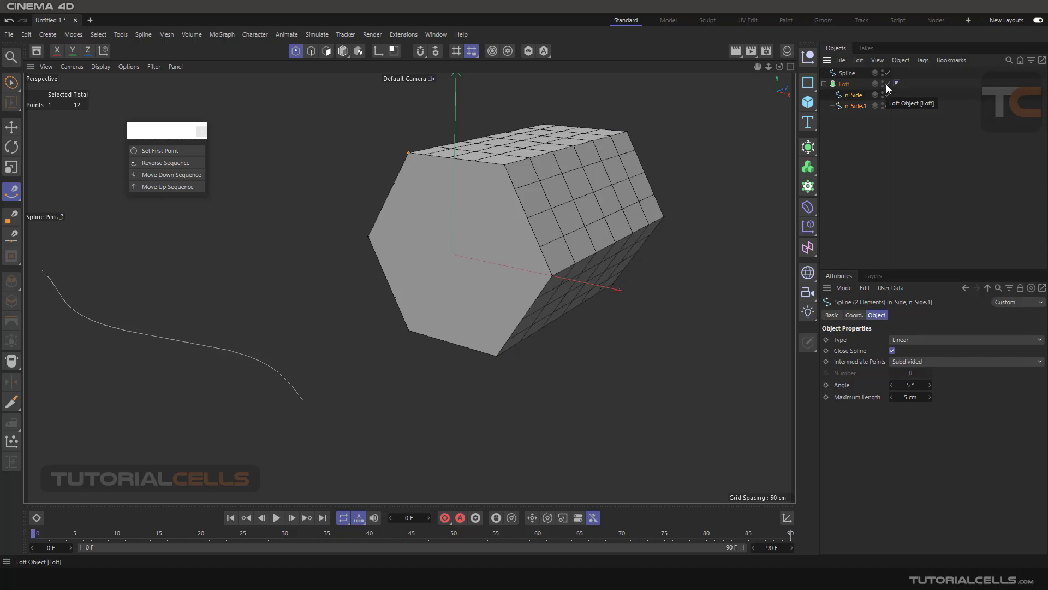
left_click(887, 84)
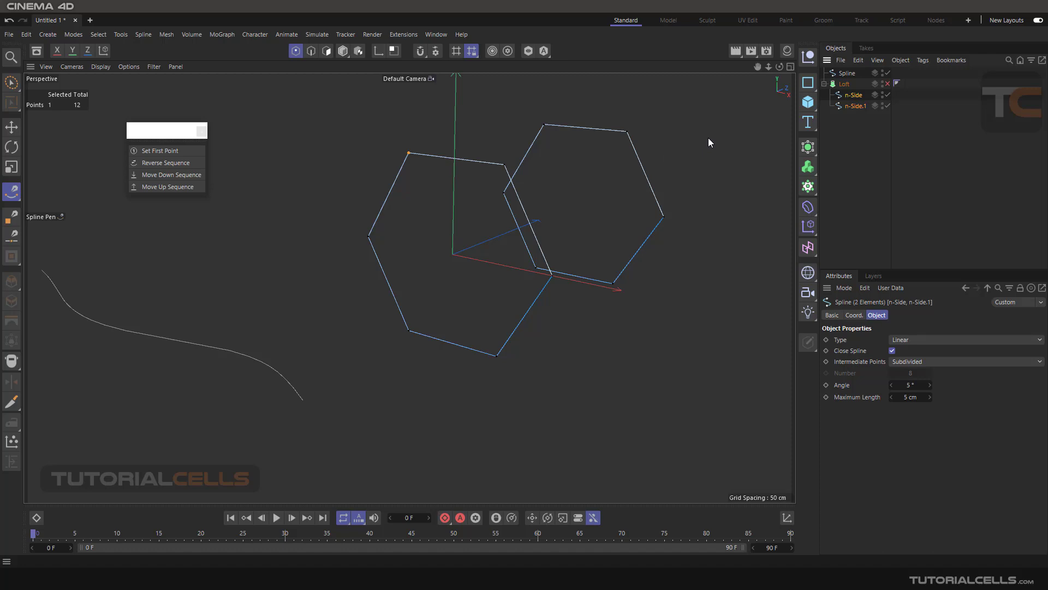
left_click(479, 124)
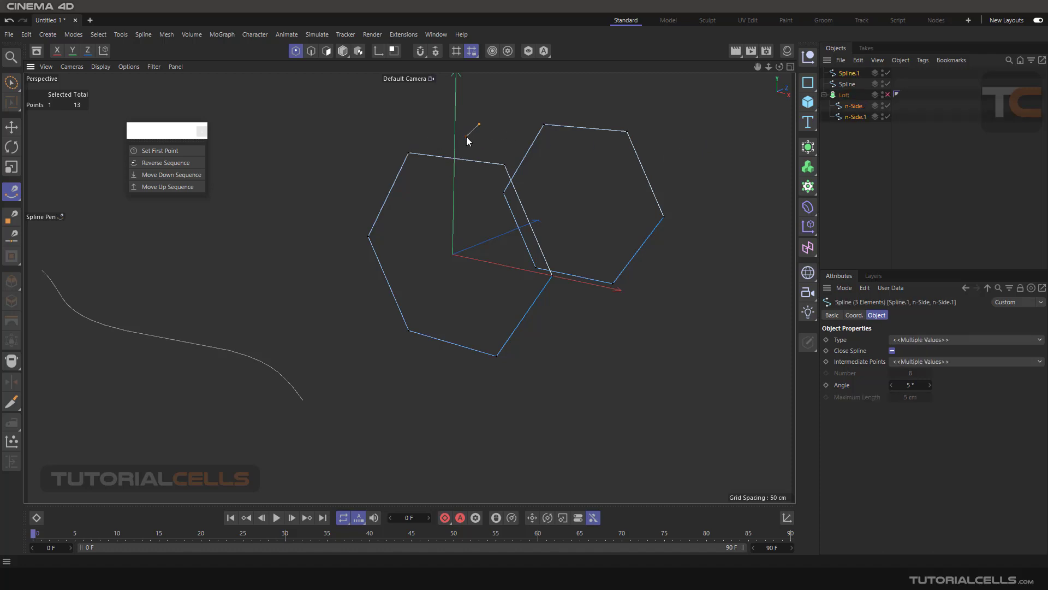
key("Escape")
key("ctrl+z")
- Set the floating Point Order palette to large icons and enlarge it to fit all four commands
right_click(160, 172)
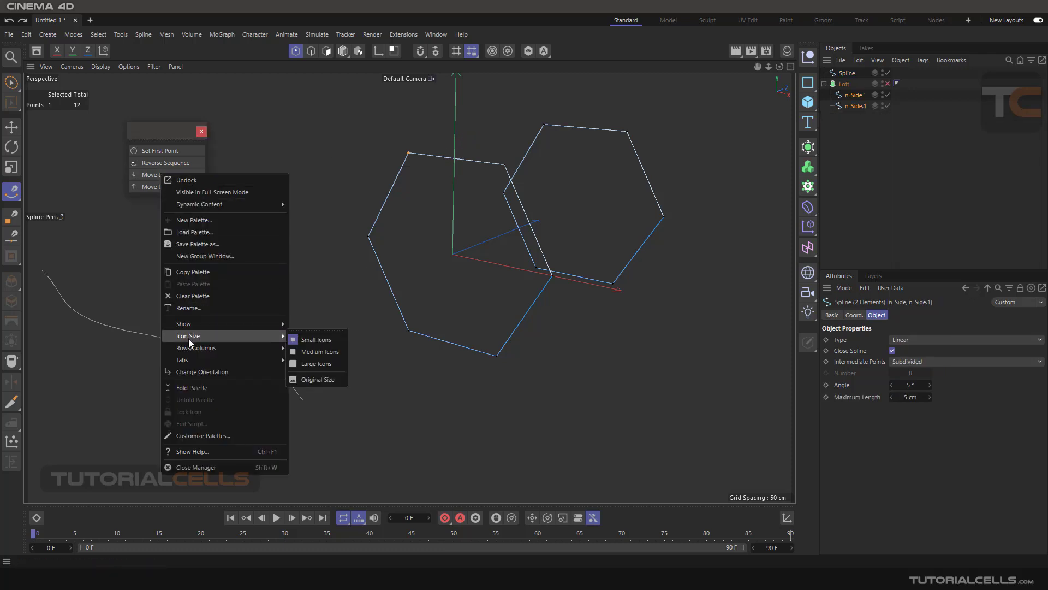
mouse_move(217, 338)
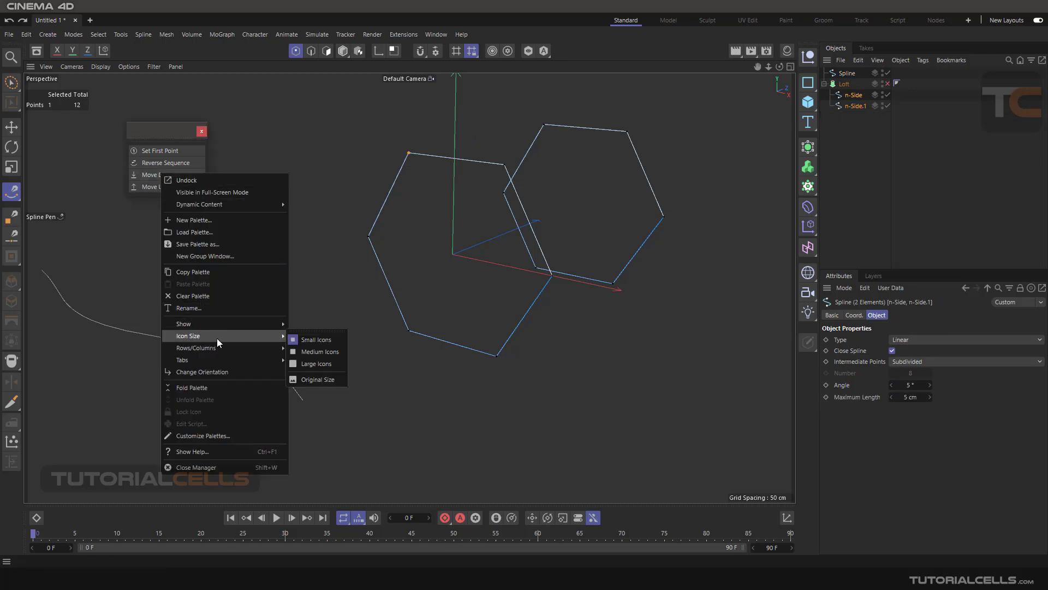
left_click(314, 364)
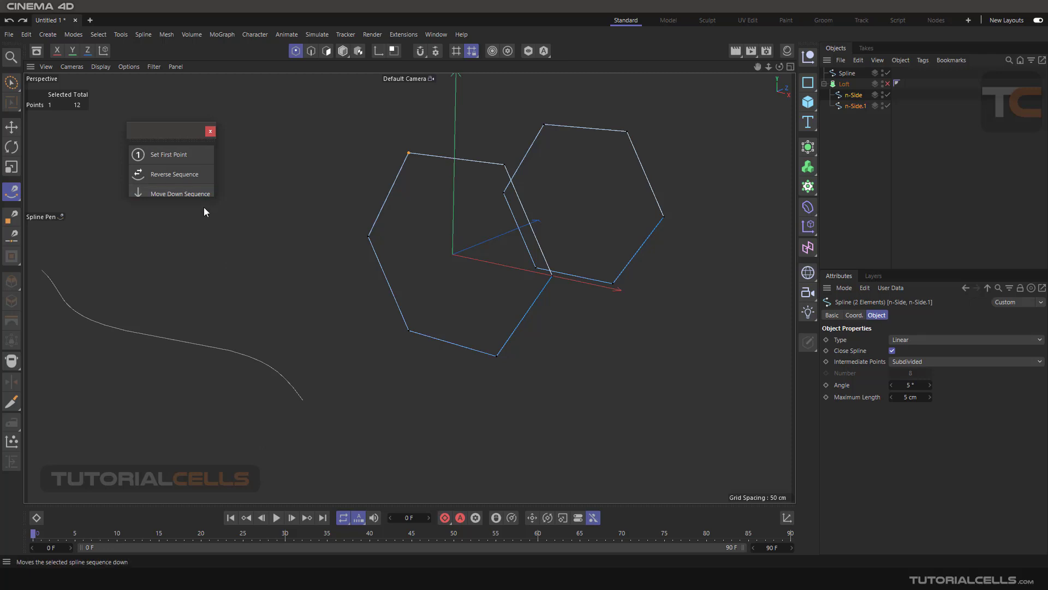
left_click_drag(202, 198, 208, 223)
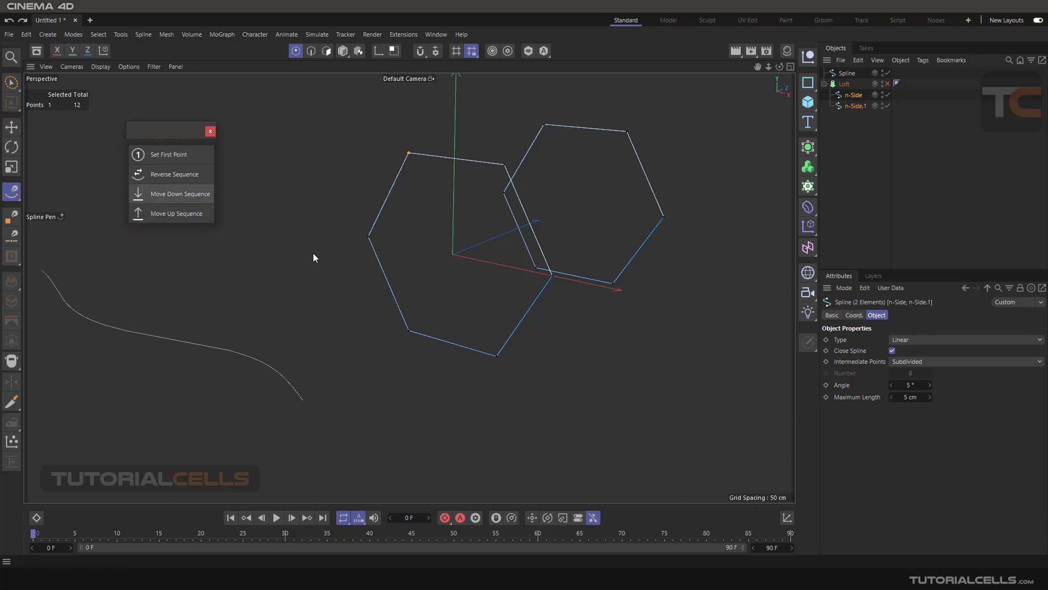
- Switch to the Move tool and clear the point selection on the two n-Side splines
left_click(11, 127)
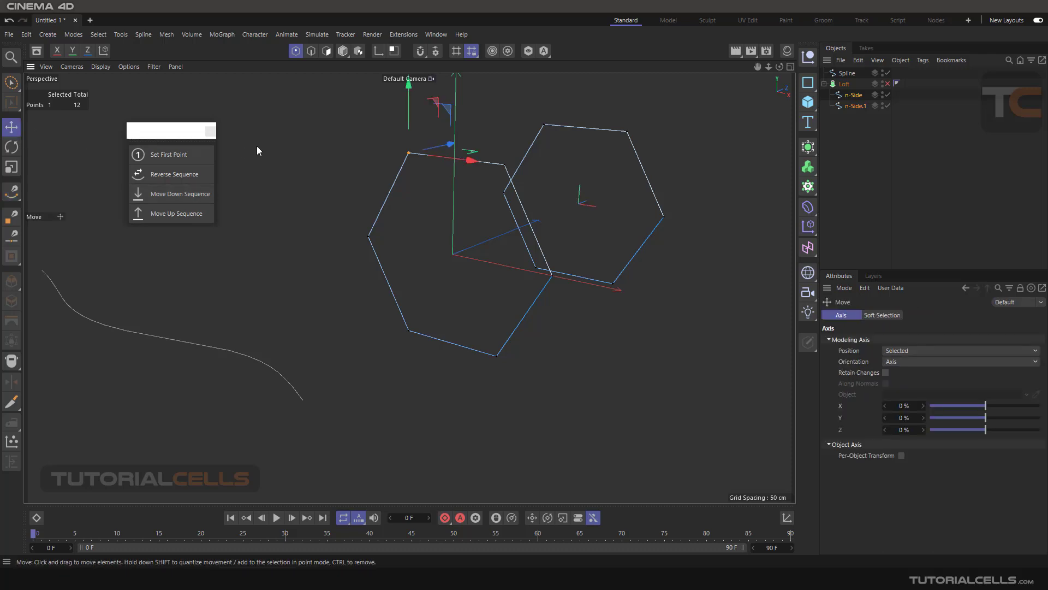
left_click(359, 180)
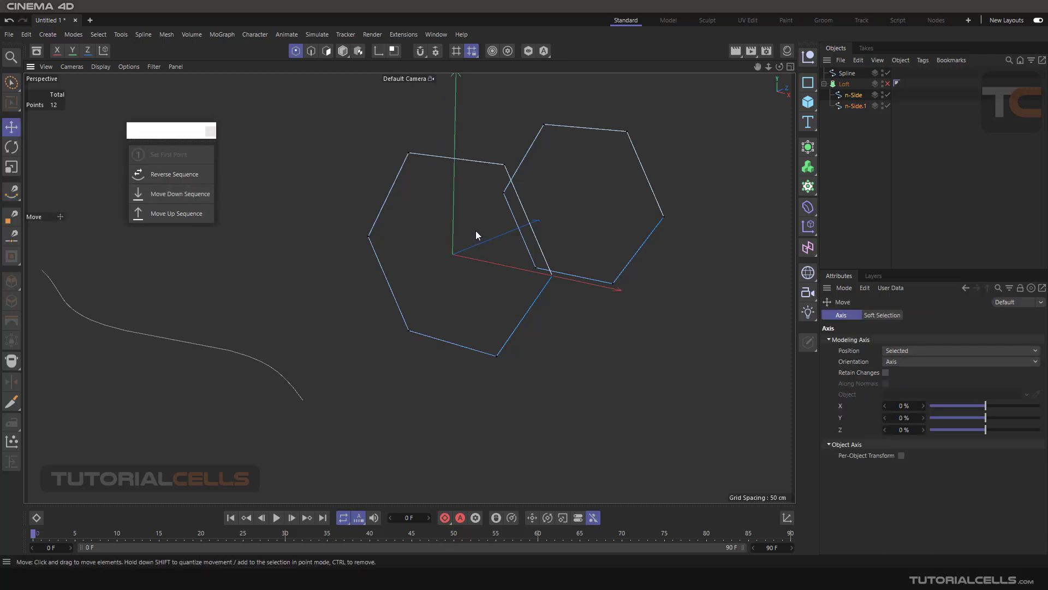
middle_click_drag(476, 250, 494, 234, "alt")
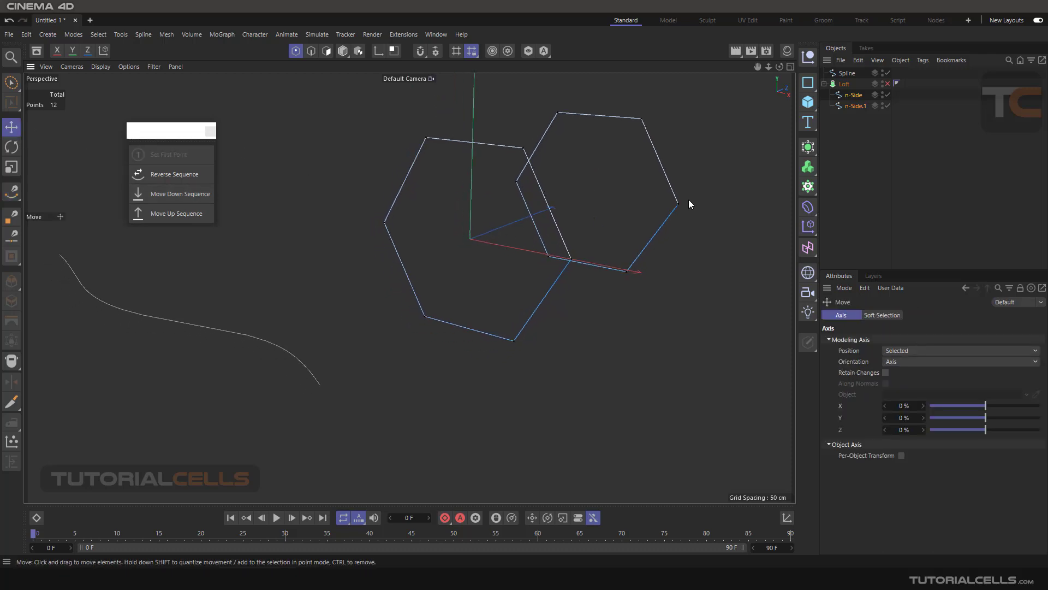
- Select the open curved Spline and examine the color gradient along it that shows its point direction
left_click(846, 73)
middle_click_drag(341, 270, 376, 273, "alt")
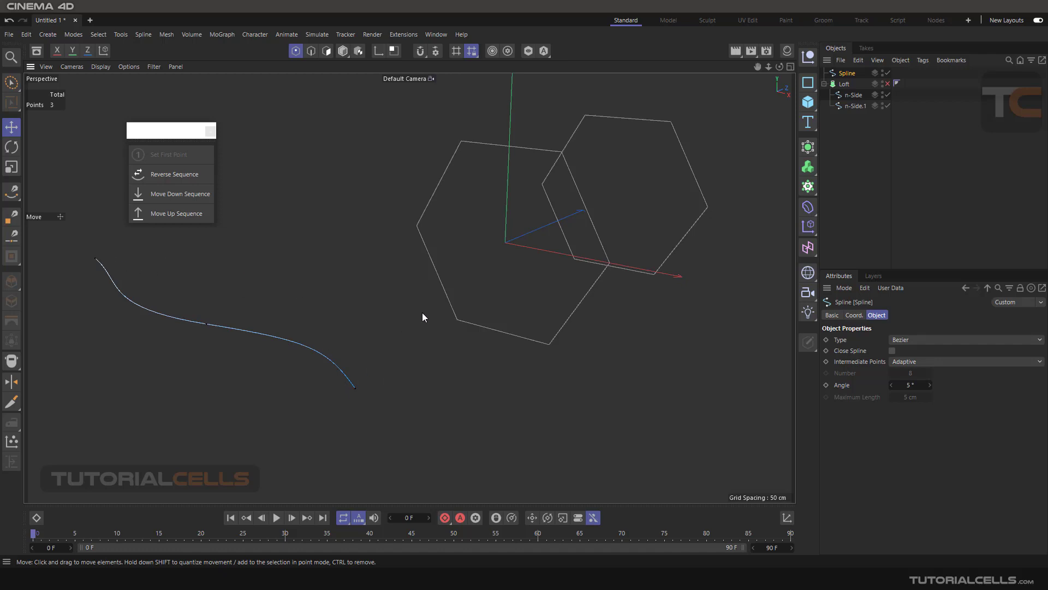
middle_click_drag(619, 210, 559, 241, "alt")
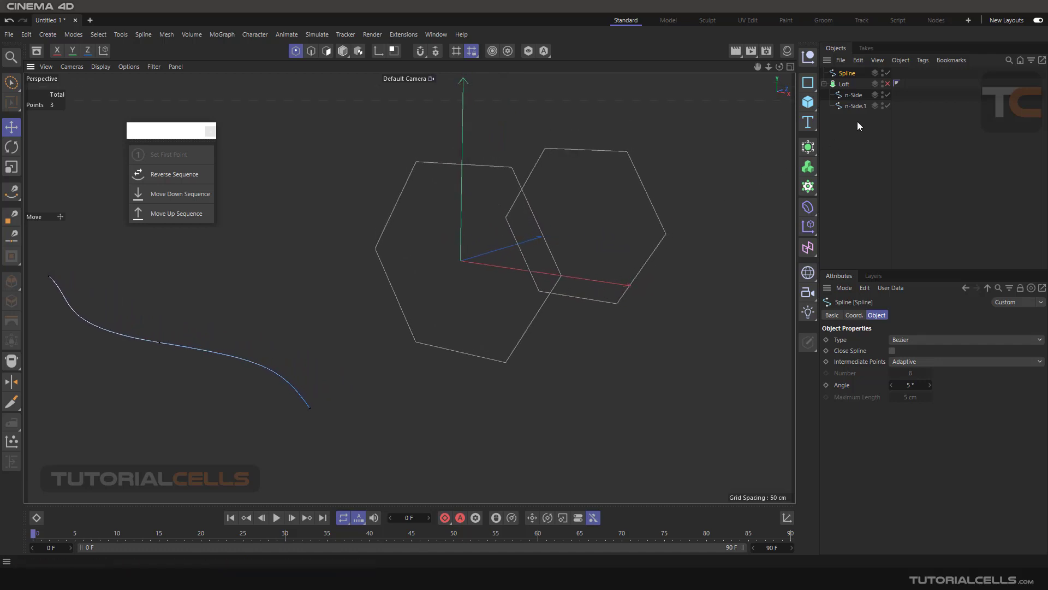
- Select both n-Side splines and compare their color gradients, checking the Loft on and off
left_click_drag(857, 121, 840, 94)
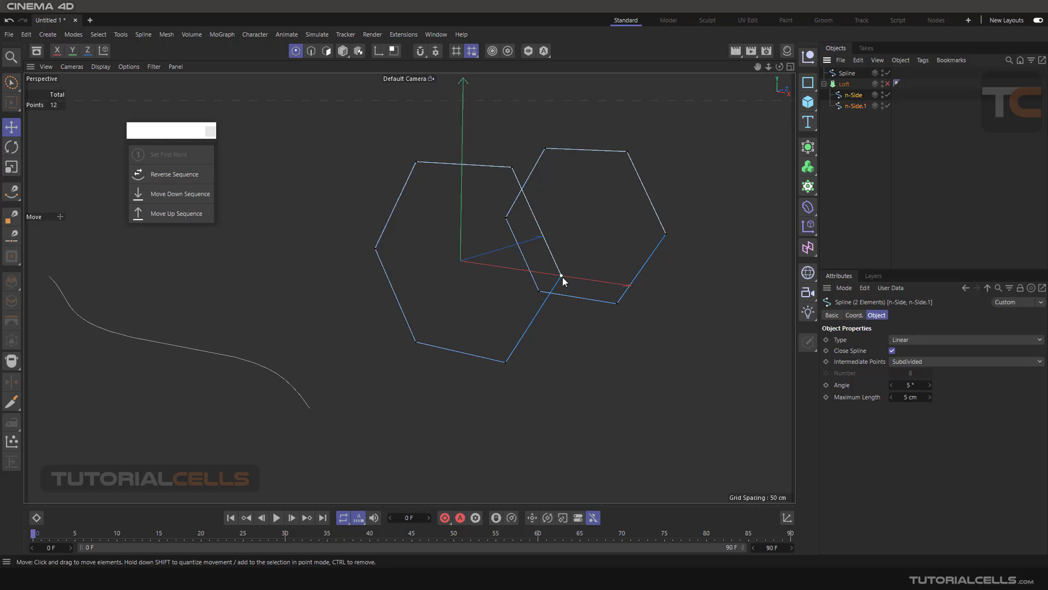
left_click_drag(605, 255, 595, 266, "alt")
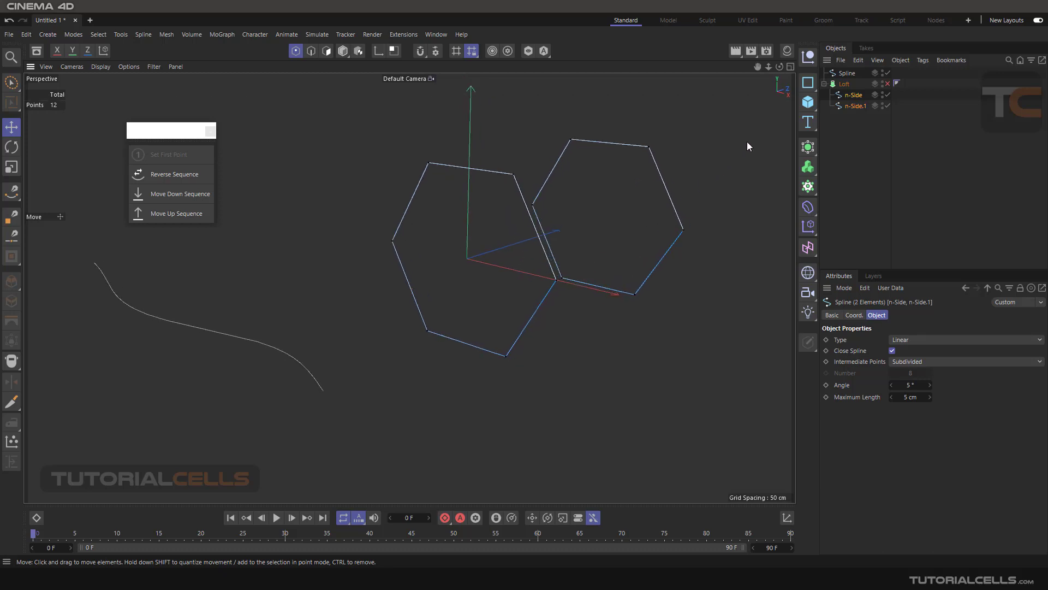
left_click(888, 83)
left_click(887, 84)
left_click_drag(561, 250, 569, 241, "alt")
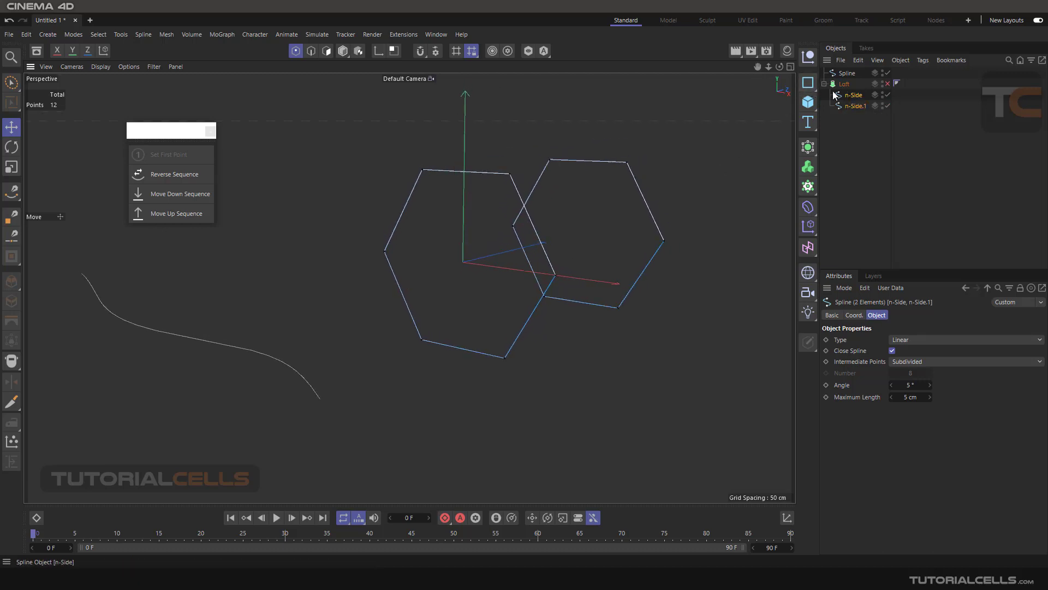
mouse_move(599, 191)
left_mouse_down("alt")
mouse_move(584, 196)
mouse_move(605, 192)
left_mouse_up("alt")
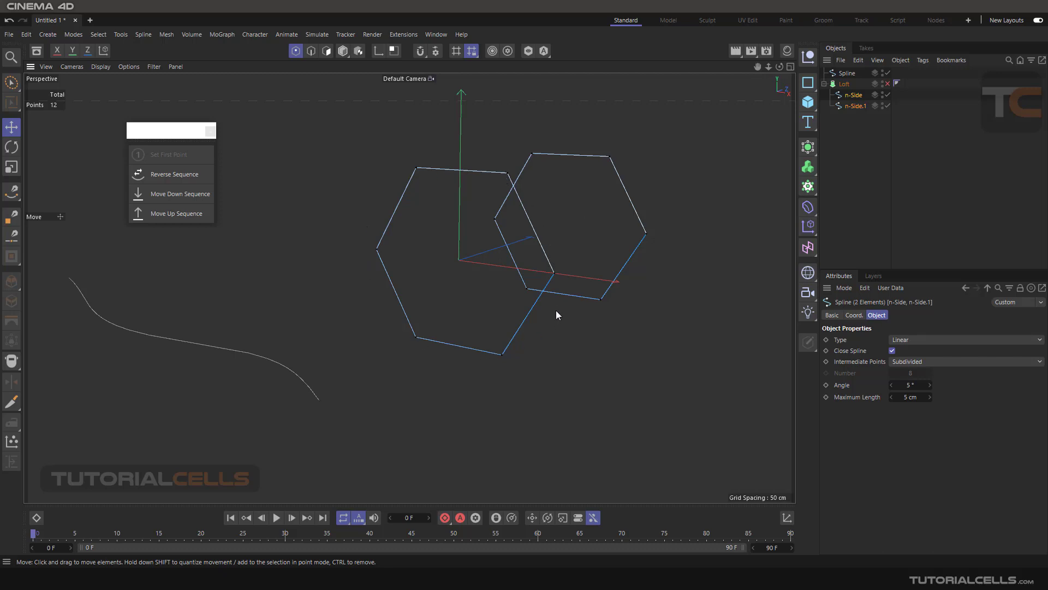
- Select a corner point of the front hexagon, apply Move Up Sequence to the n-Side spline, and enable the Loft
left_click(555, 273)
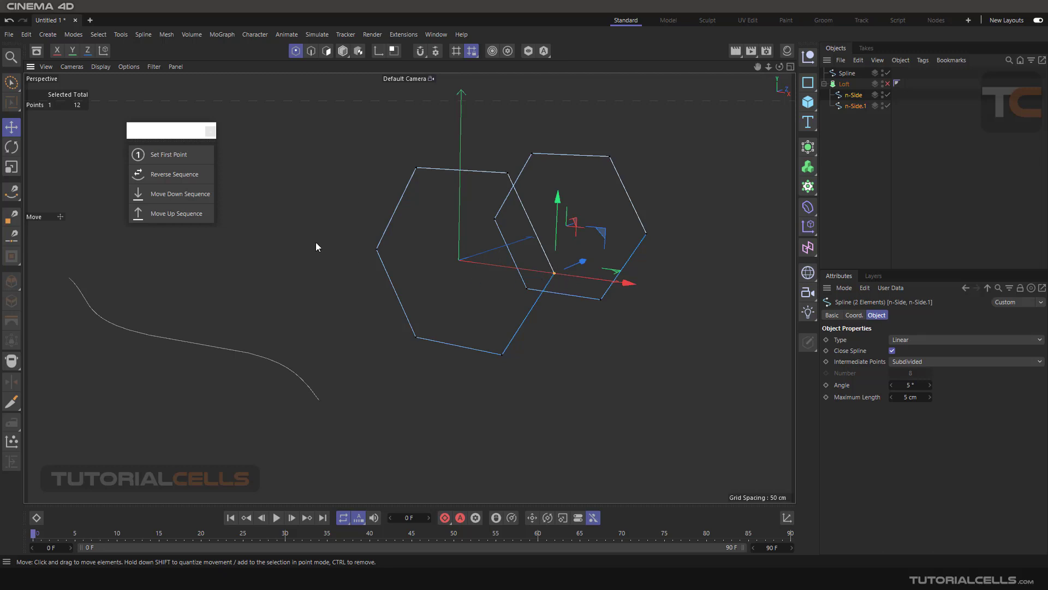
left_click(188, 214)
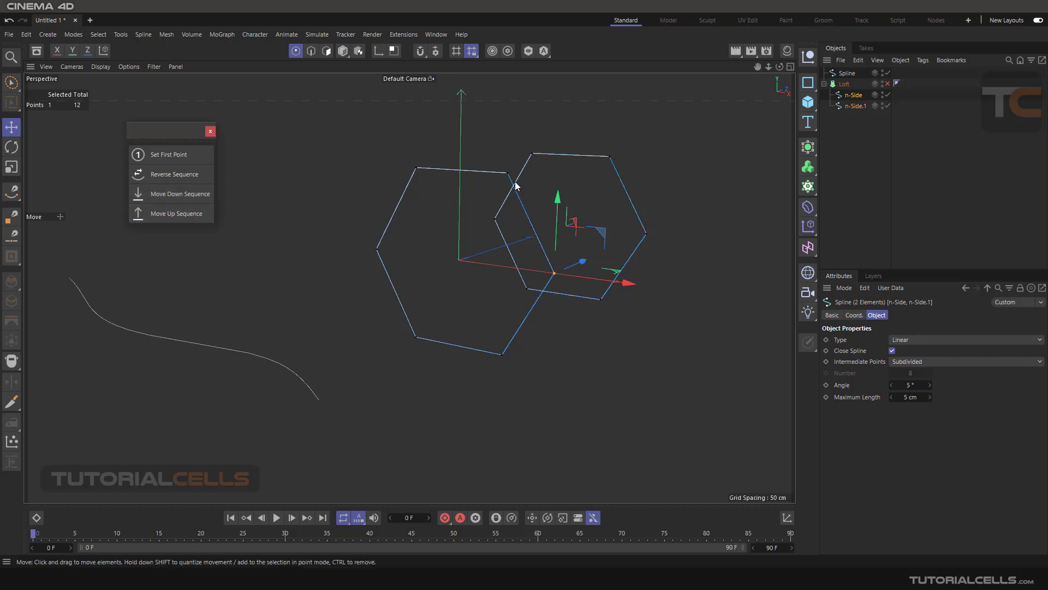
left_click(855, 106)
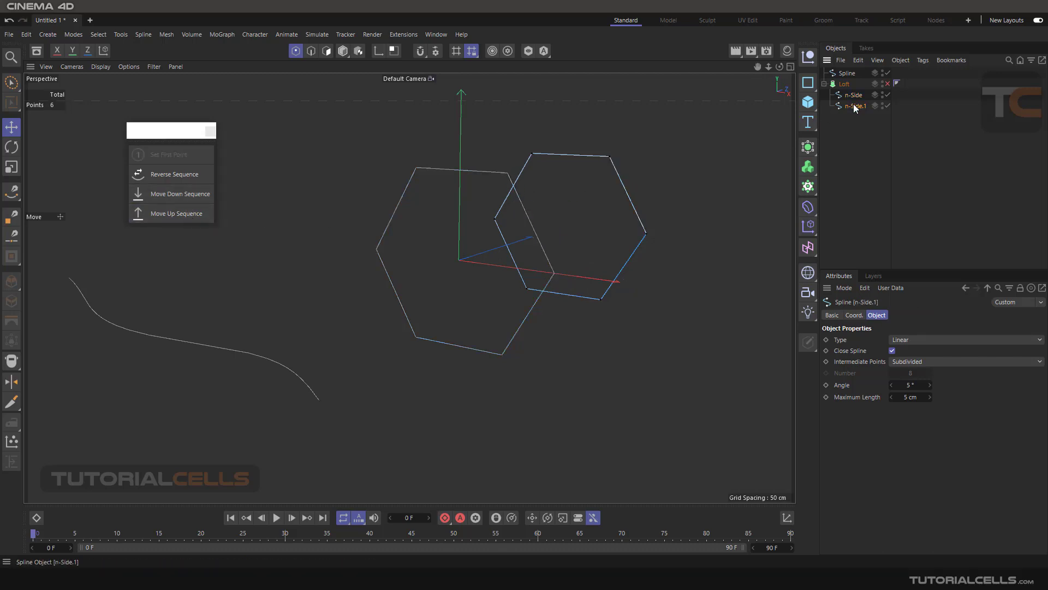
left_click(853, 96)
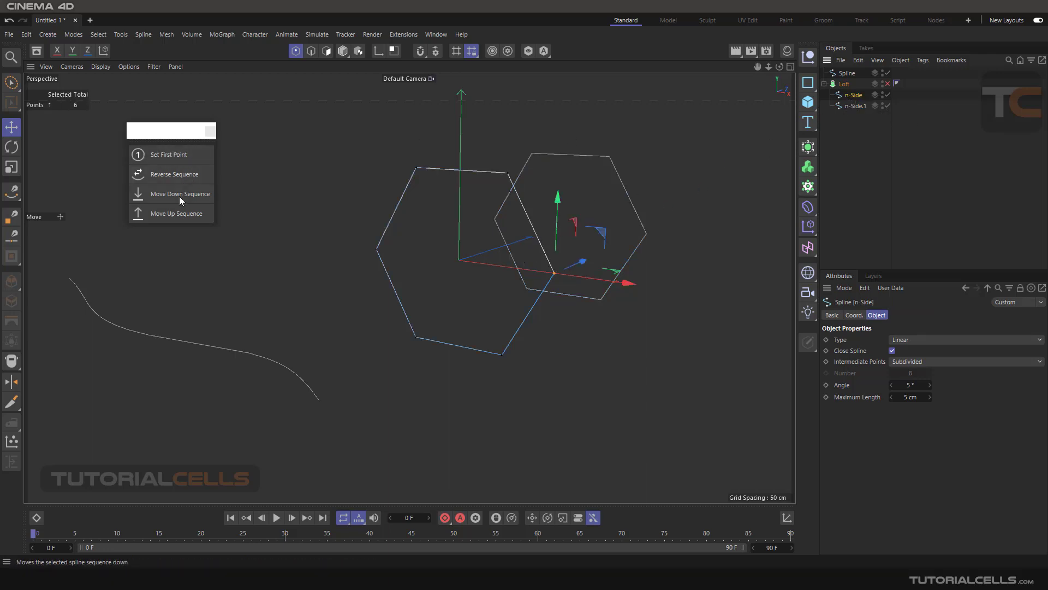
left_click(175, 212)
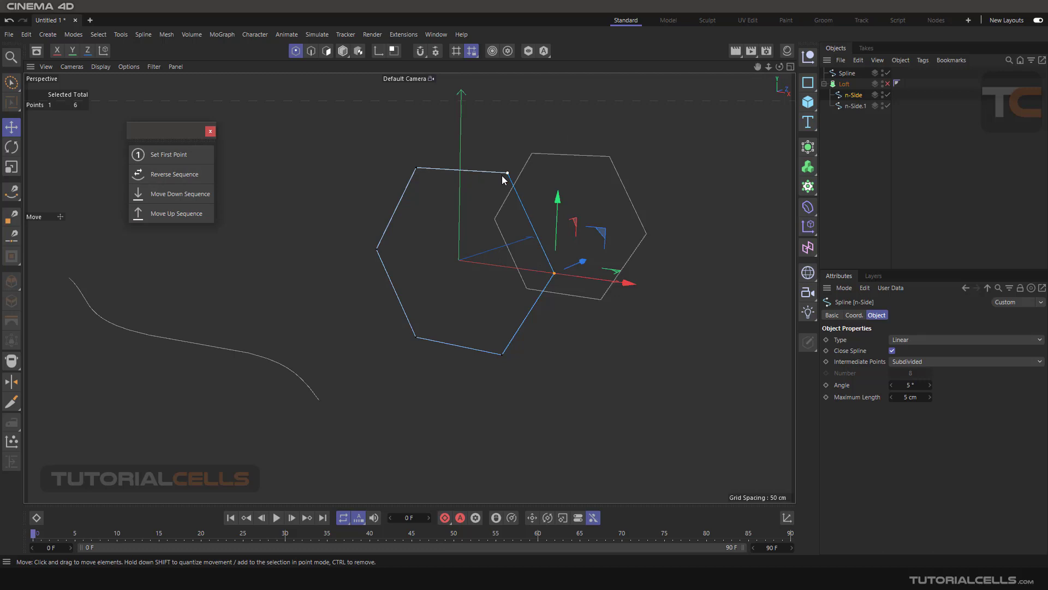
left_click(888, 83)
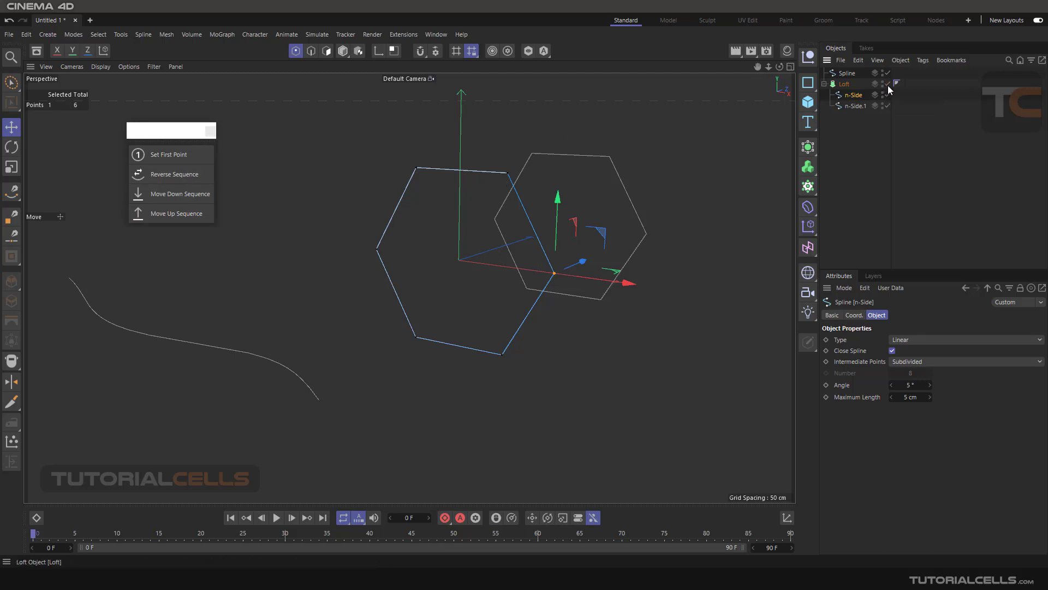
left_click_drag(559, 202, 530, 222, "alt")
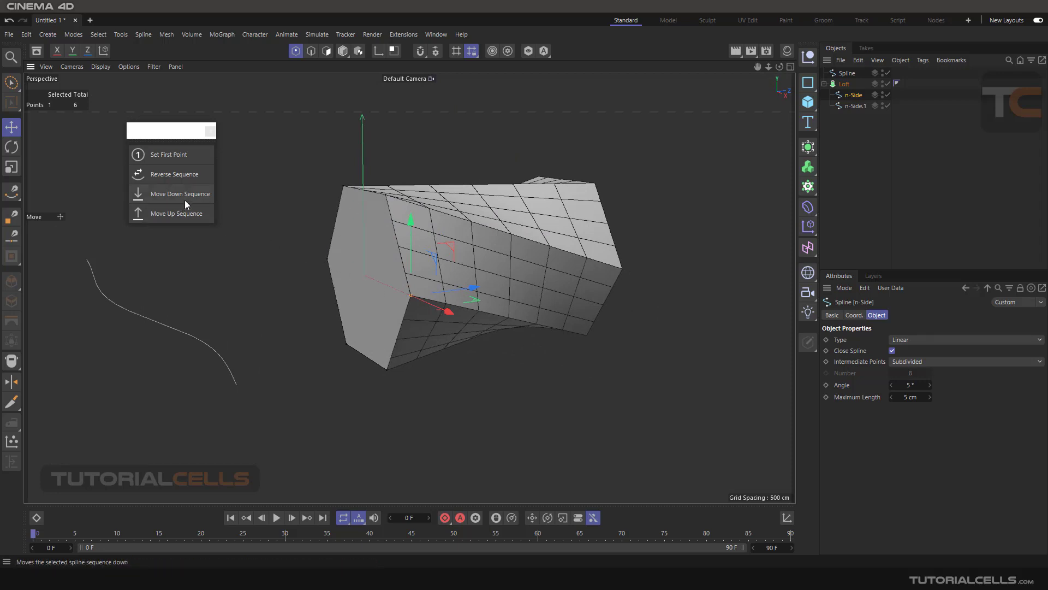
- Disable the Loft, move the n-Side spline's sequence down once, and clear its point selection
left_click(887, 84)
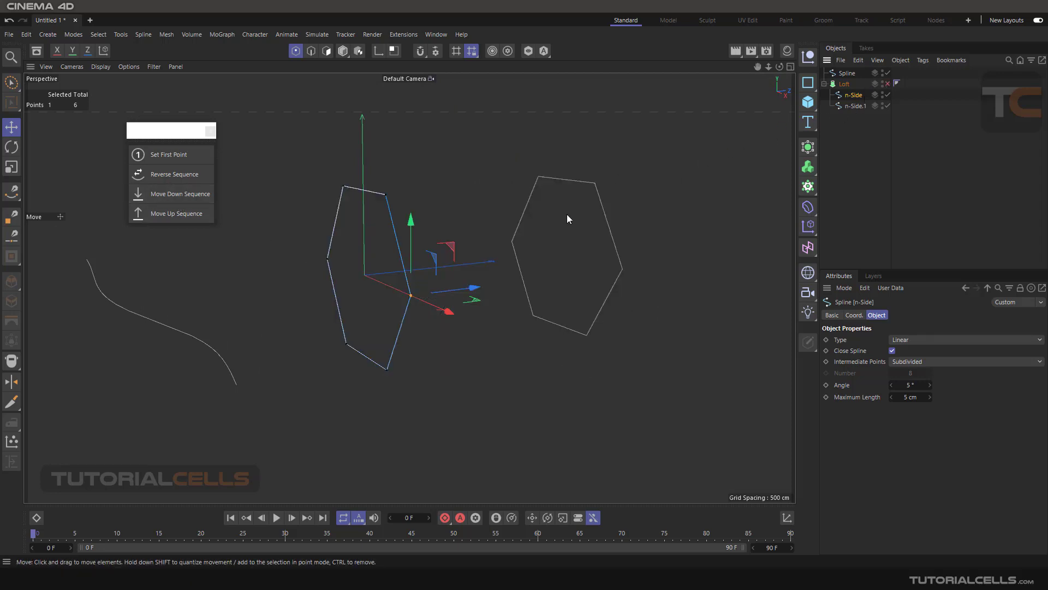
left_click_drag(568, 215, 544, 227, "alt")
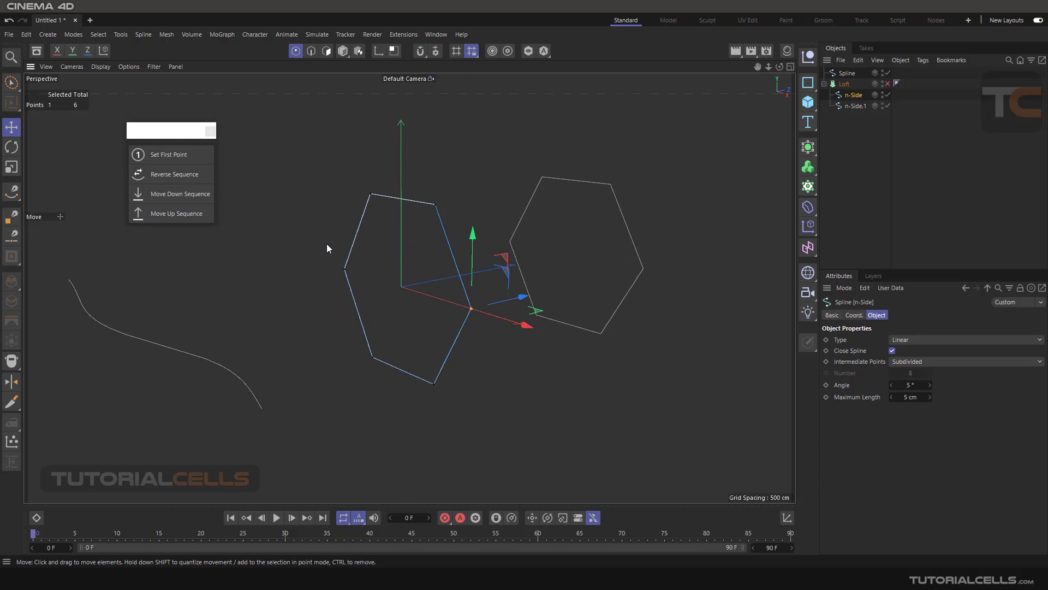
left_click_drag(427, 241, 443, 248, "alt")
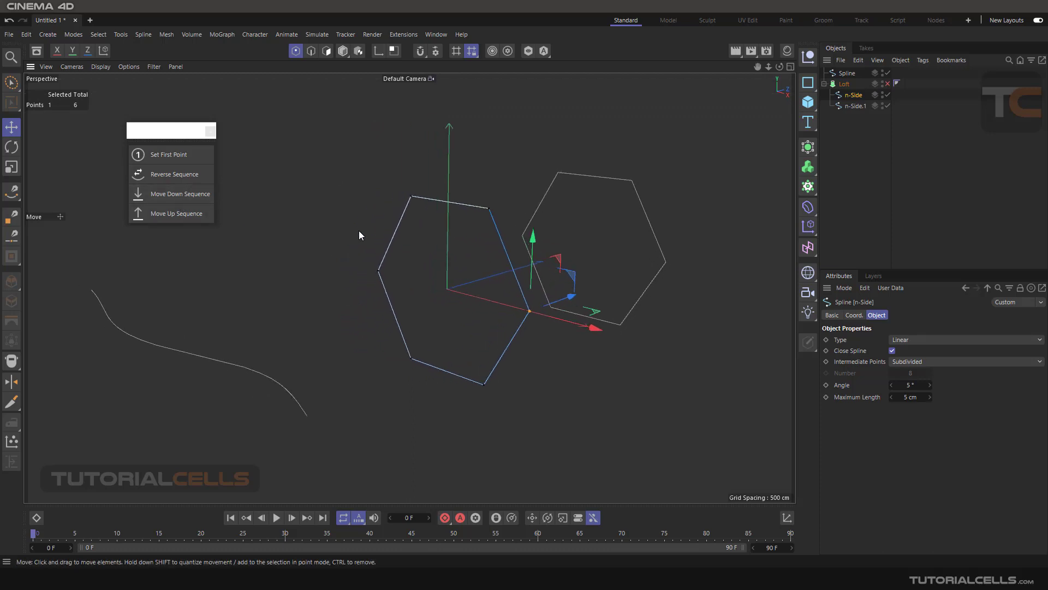
left_click(181, 200)
left_click(273, 225)
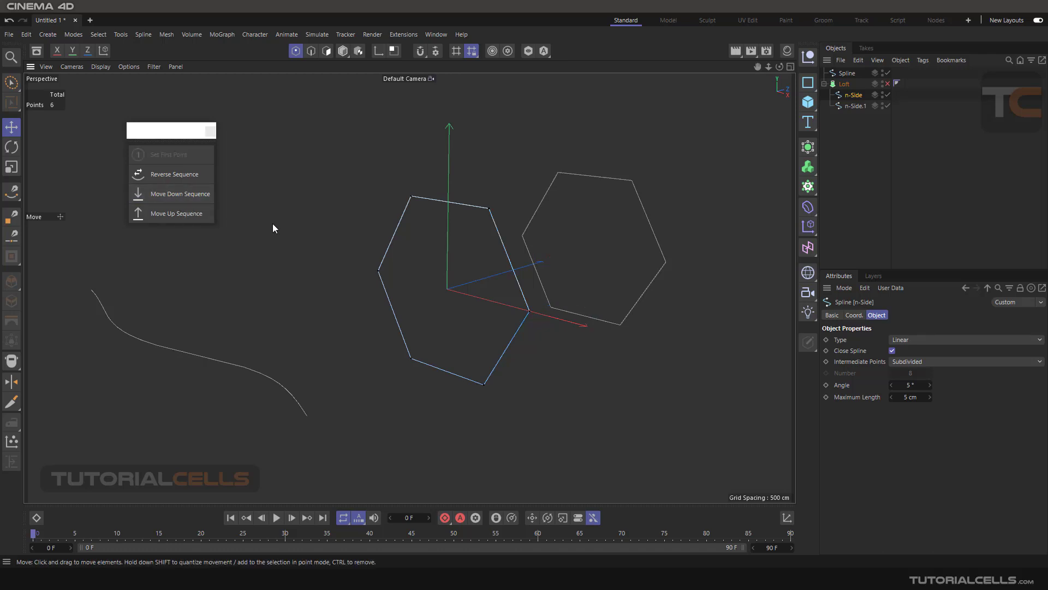
- Move the n-Side spline's sequence up and back down twice to compare where its first point lies
left_click(191, 208)
left_click(189, 201)
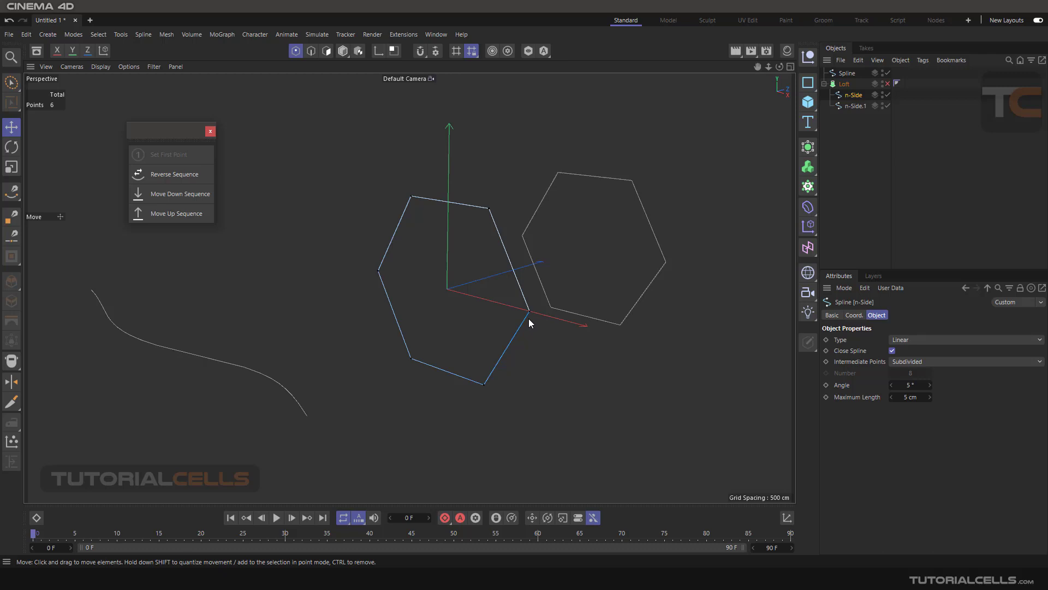
left_click(192, 205)
left_click(191, 195)
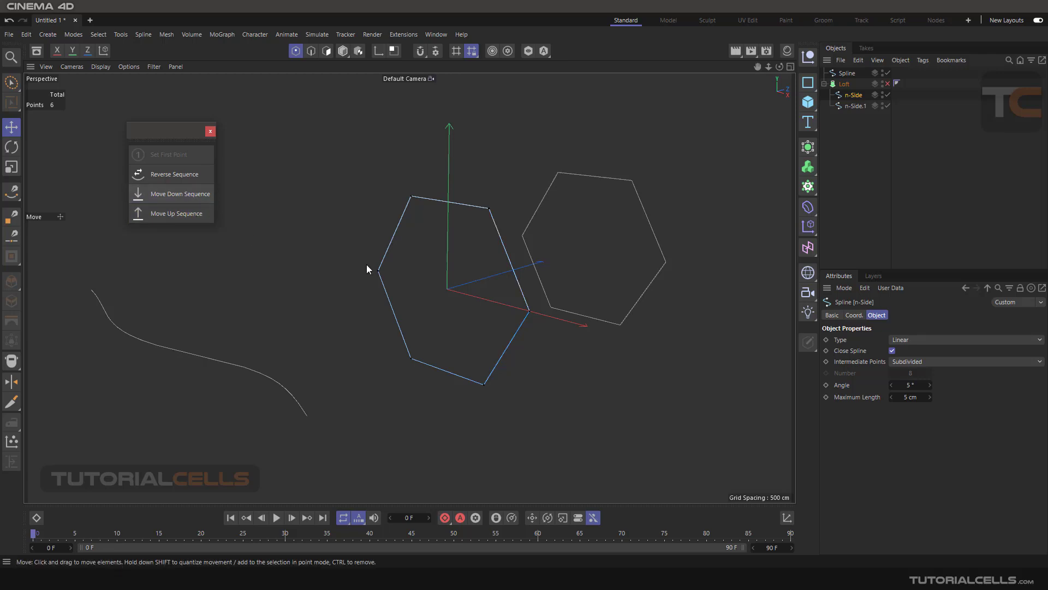
- Enable the Loft and twist it by moving the n-Side spline's sequence up twice and back down once
left_click(886, 83)
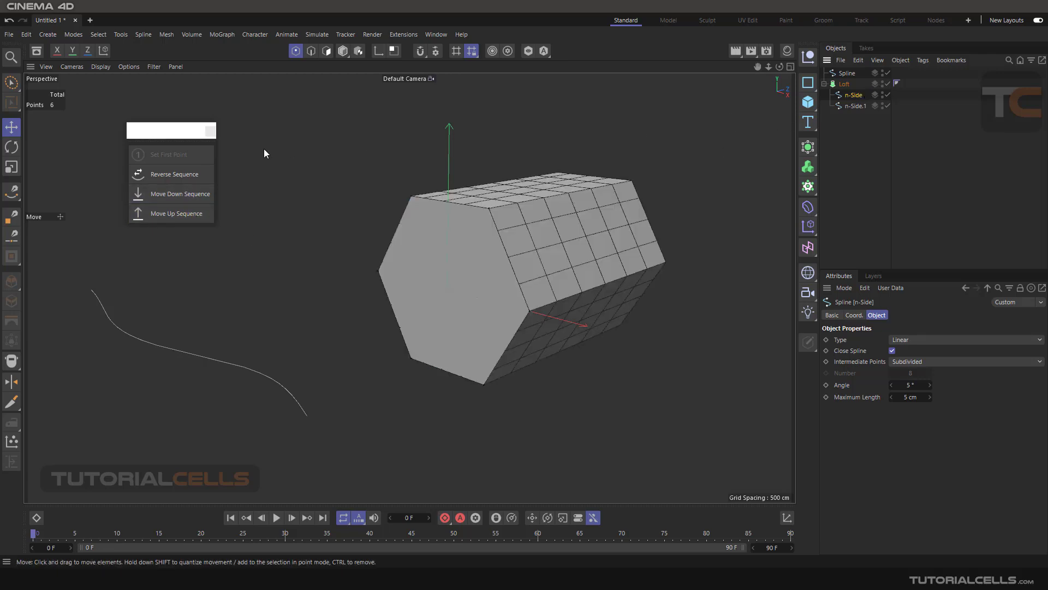
left_click(192, 214)
left_click(192, 214)
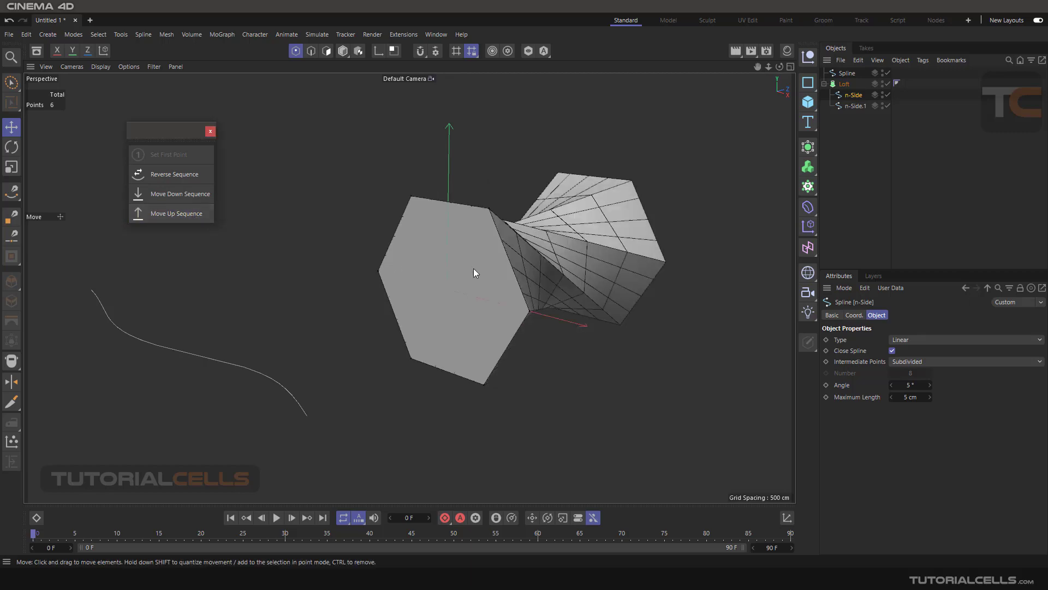
left_click_drag(475, 265, 508, 273, "alt")
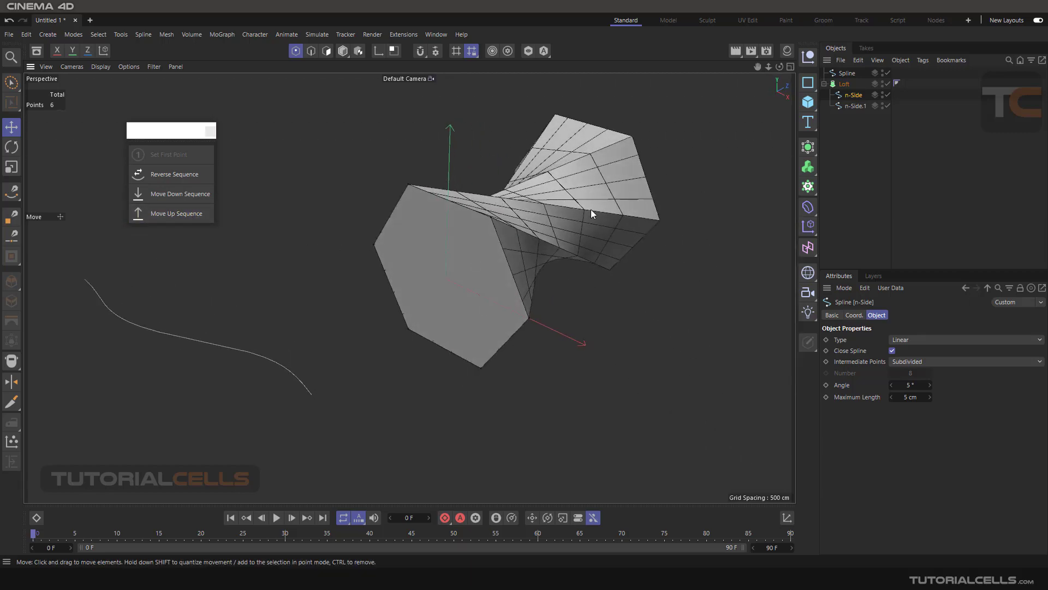
left_click(195, 197)
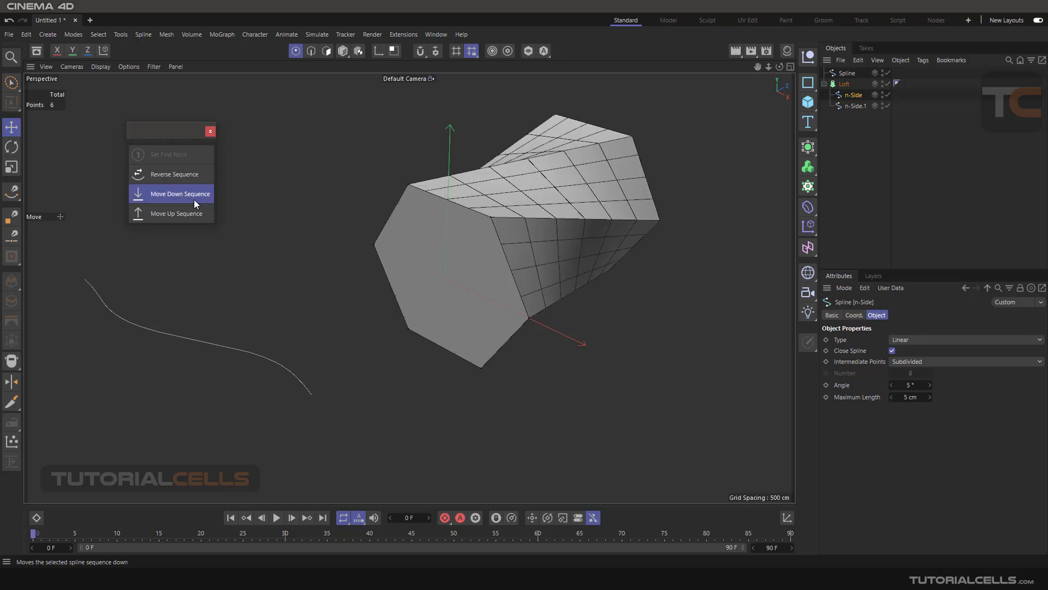
- Move the n-Side spline's sequence down once to straighten the Loft's sides, and disable the Loft to show only the splines
left_click(194, 197)
left_click_drag(382, 221, 526, 251, "alt")
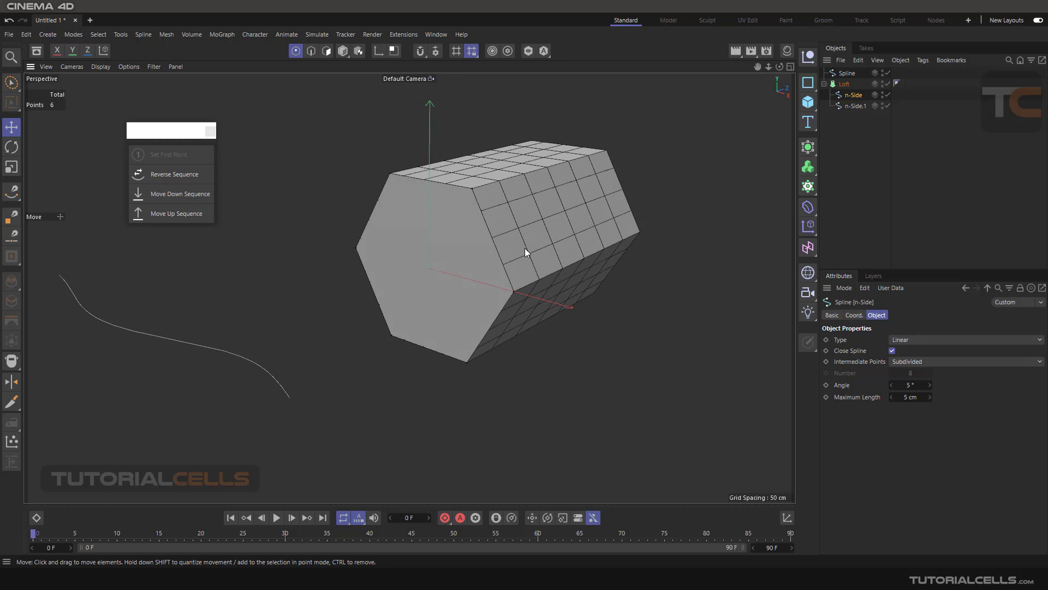
left_click_drag(526, 252, 528, 245, "alt")
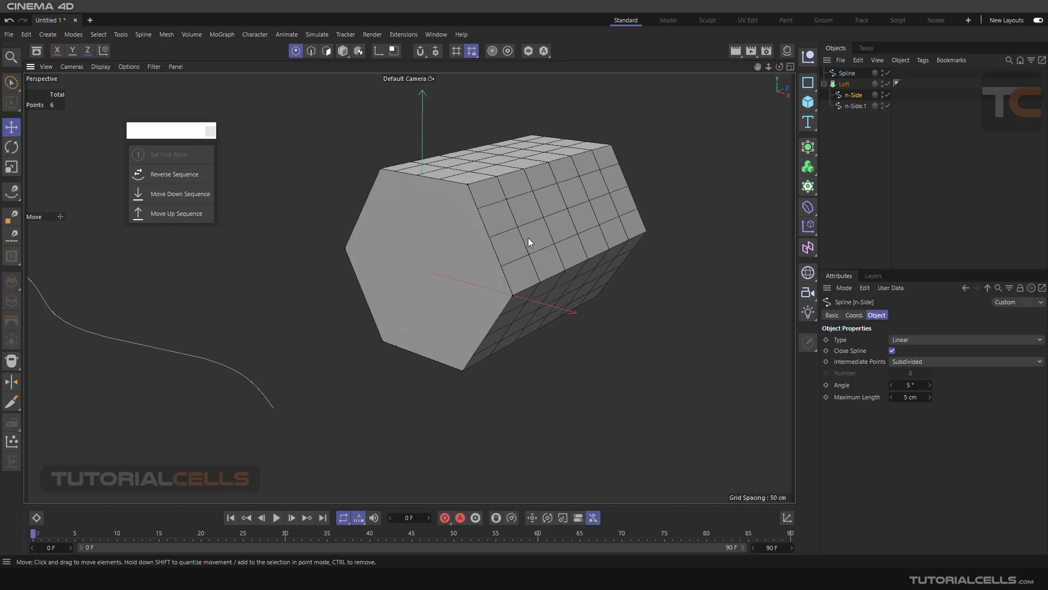
middle_click_drag(529, 238, 536, 244, "alt")
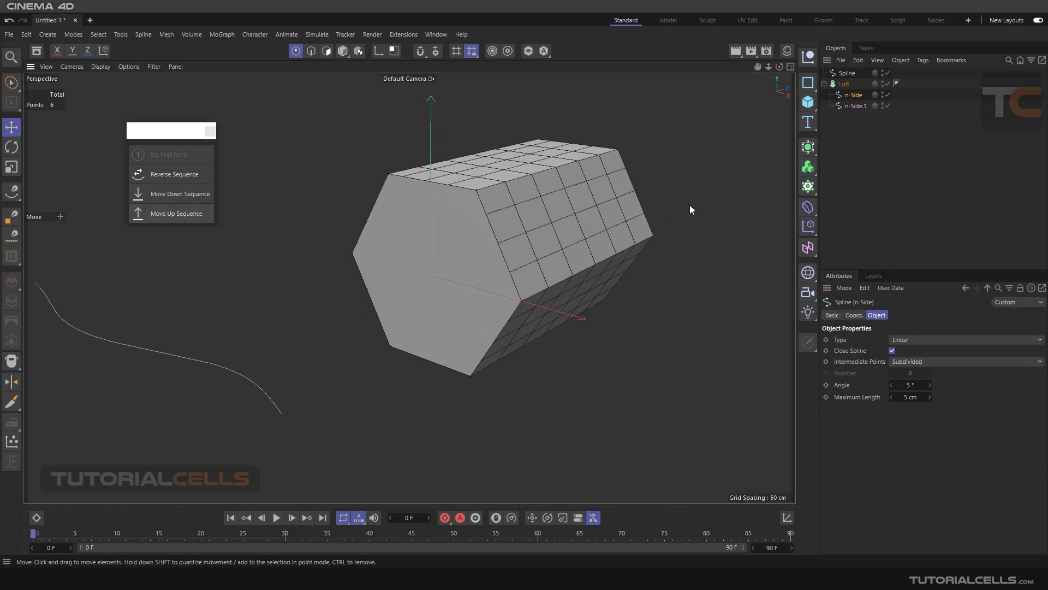
left_click(887, 84)
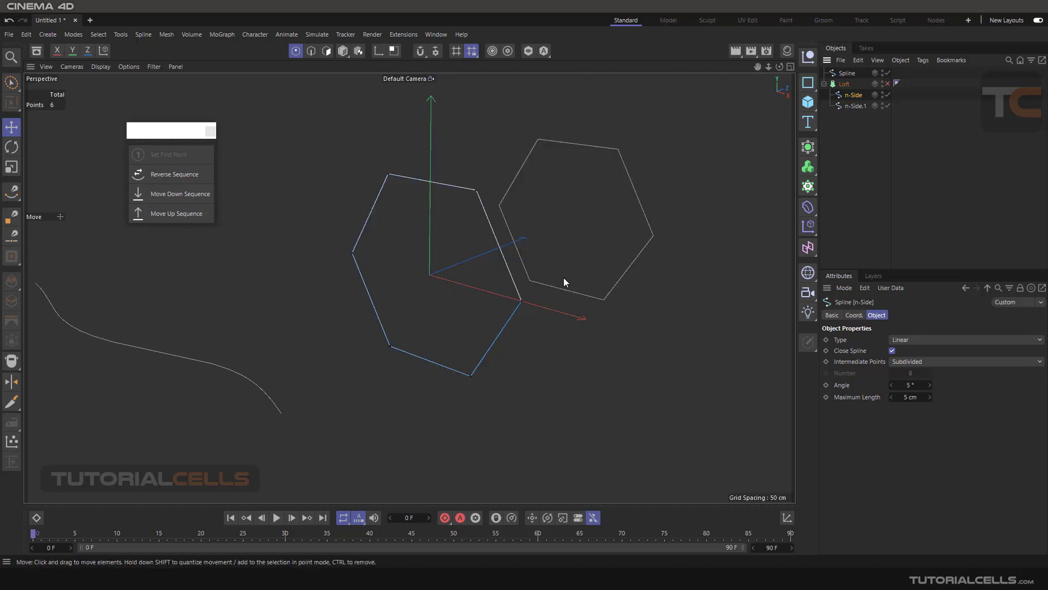
mouse_move(564, 278)
left_mouse_down("alt")
mouse_move(536, 280)
mouse_move(567, 266)
left_mouse_up("alt")
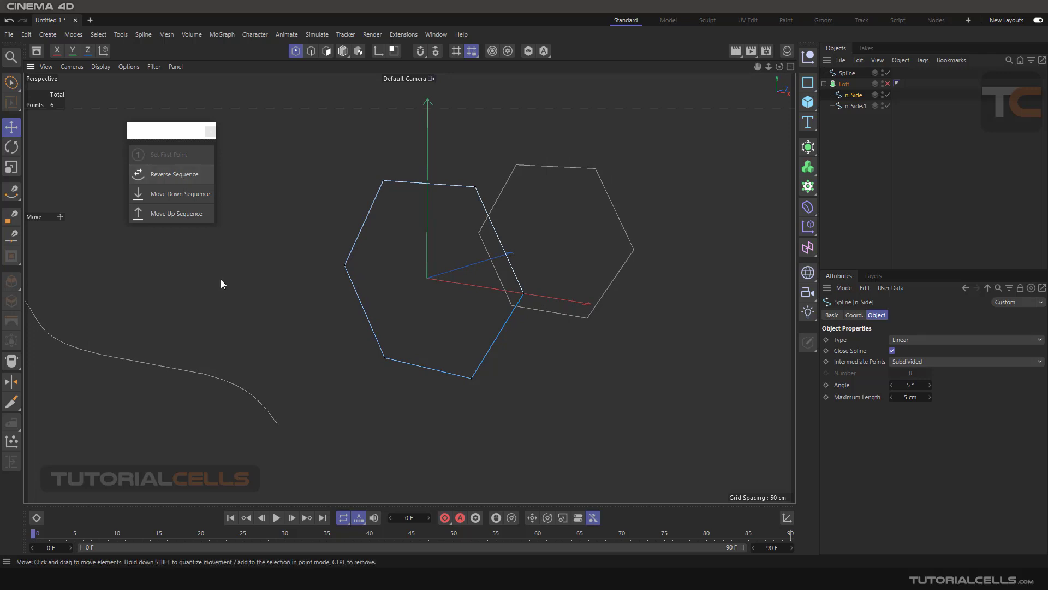
- Select the open Bezier Spline object and reverse its point sequence
scroll(240, 282, "down", 1)
scroll(243, 279, "up", 1)
left_click(845, 74)
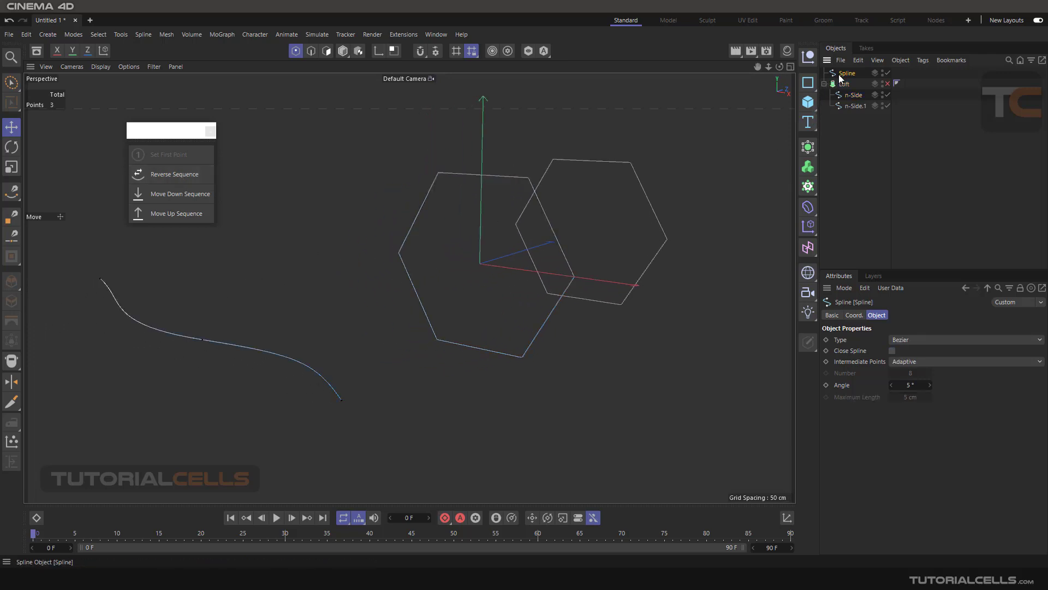
middle_click_drag(195, 280, 243, 266, "alt")
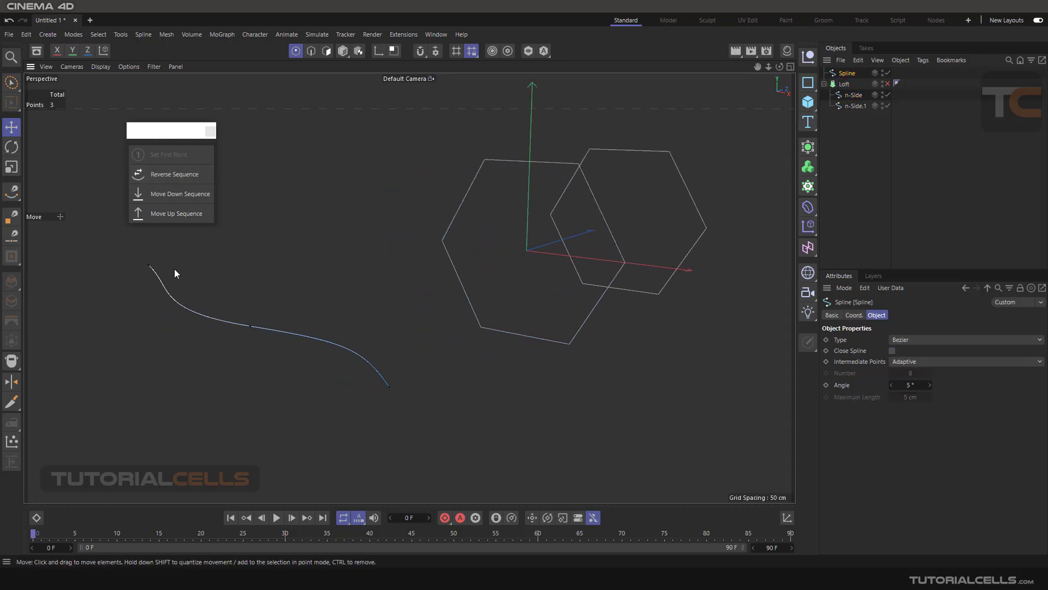
left_click(176, 177)
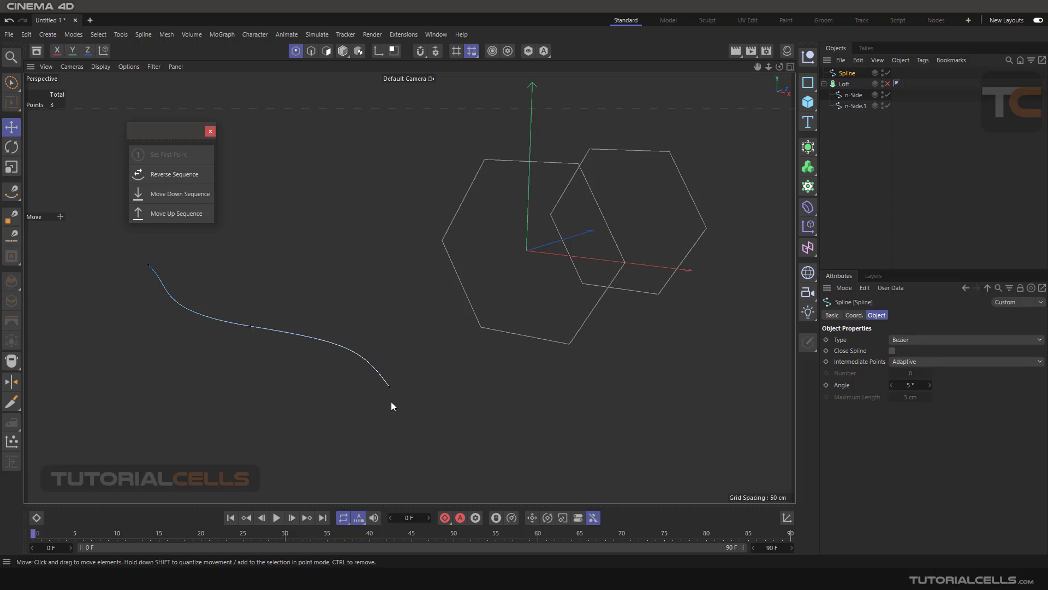
left_click_drag(411, 332, 411, 329, "alt")
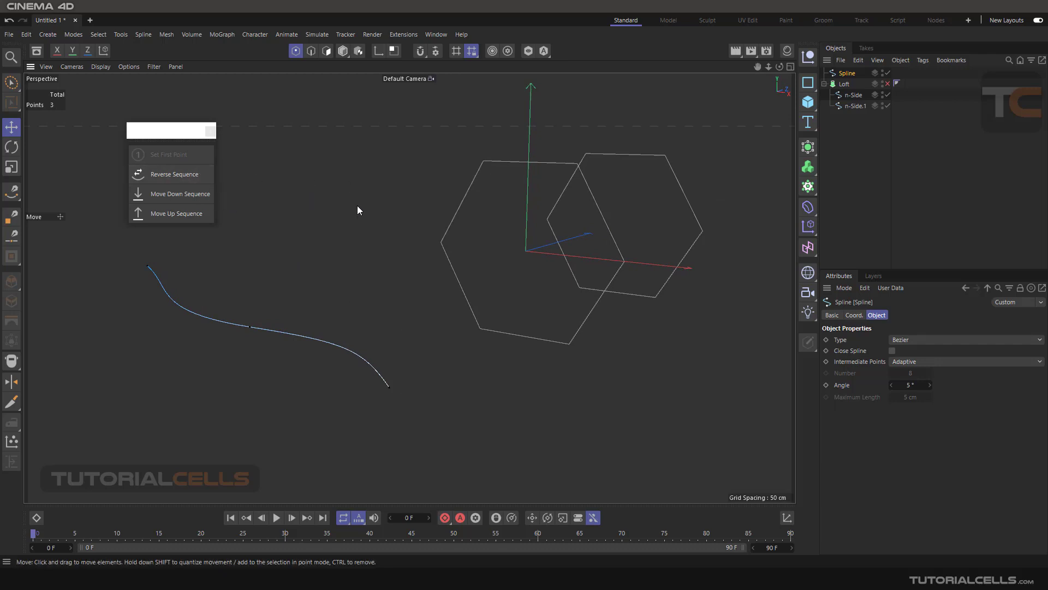
- Select the n-Side spline, reverse its sequence, and enable the Loft to inspect its effect from the side
left_click(852, 105)
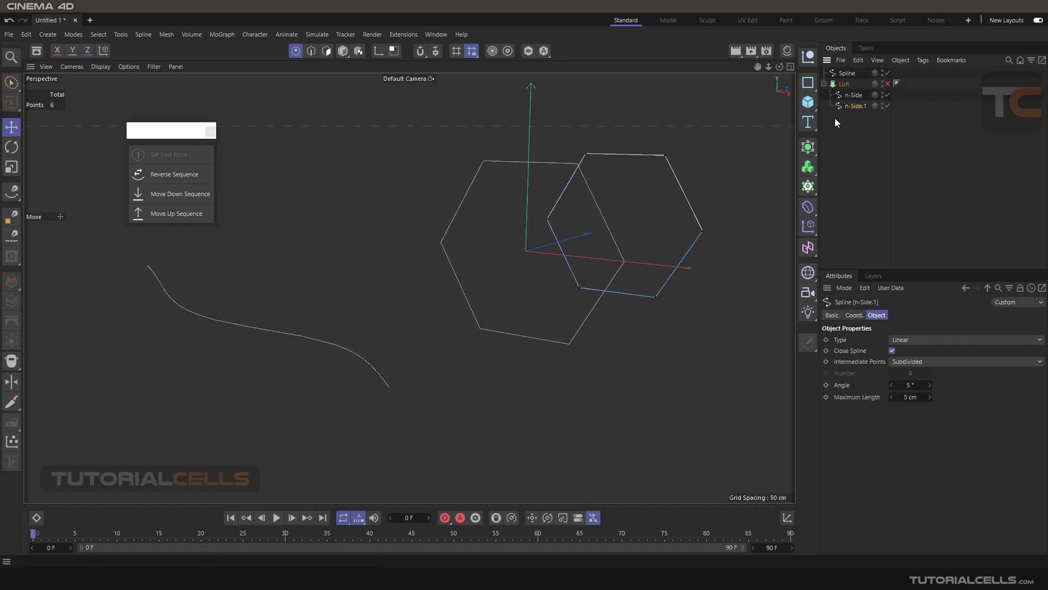
left_click(847, 96)
left_click_drag(618, 226, 519, 211, "alt")
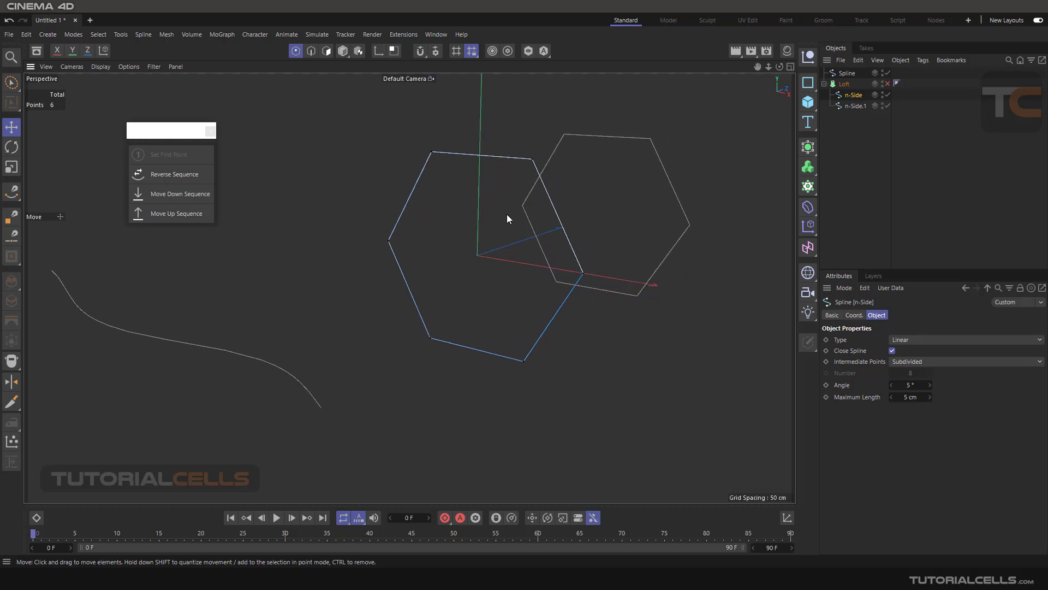
left_click(185, 174)
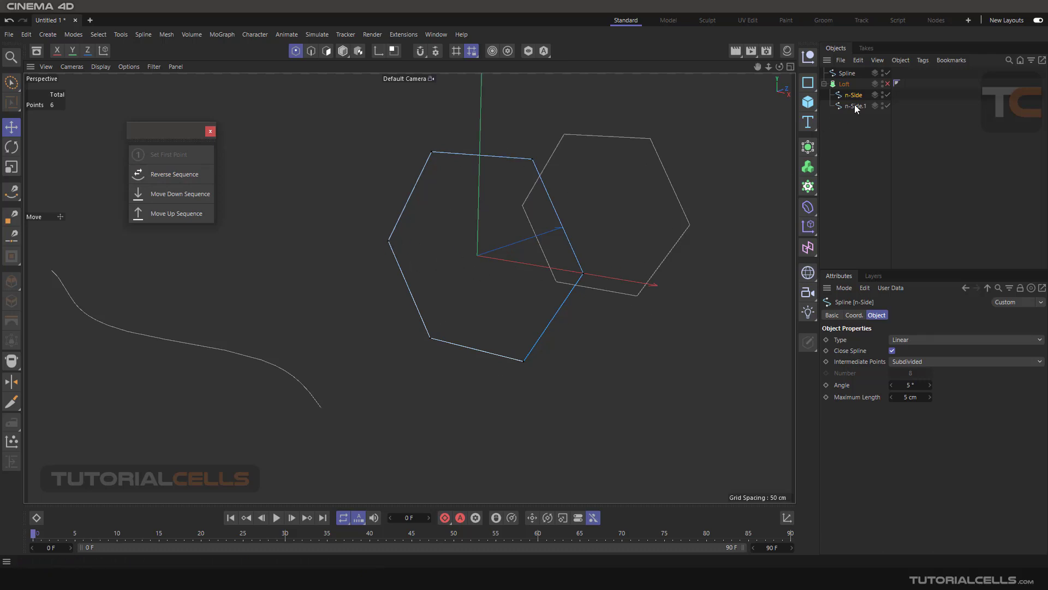
left_click(887, 85)
left_click_drag(758, 126, 540, 199, "alt")
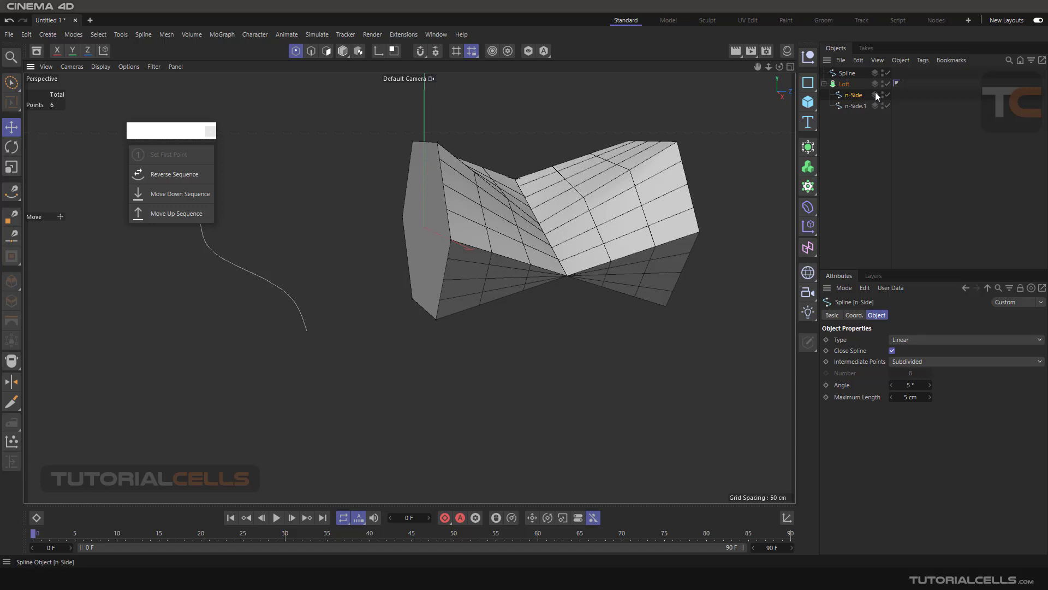
- Reverse the n-Side spline's sequence once more to realign the Loft, and disable the Loft
left_click(183, 175)
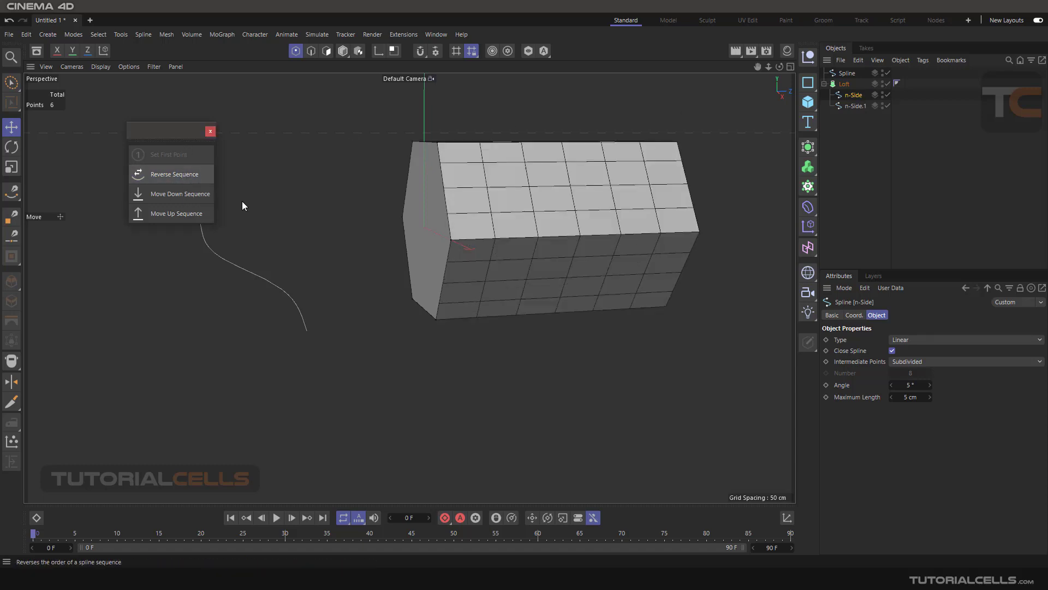
left_click_drag(422, 242, 494, 273, "alt")
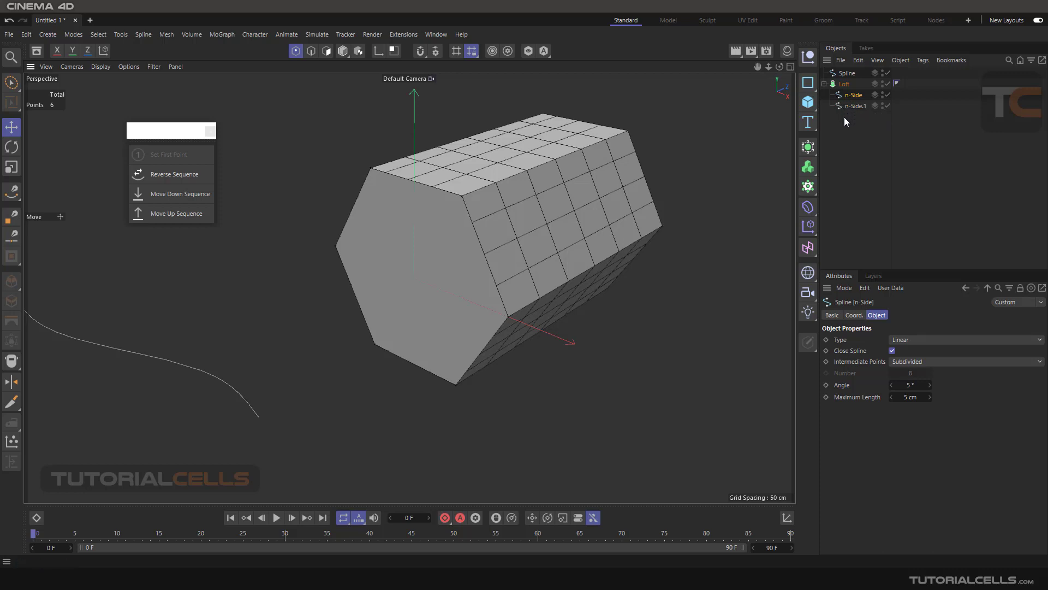
left_click(807, 152)
left_click(887, 83)
- Set the front hexagon's upper-right corner as the n-Side spline's first point, and repeat Set First Point on its left corner
left_click_drag(420, 257, 444, 203, "alt")
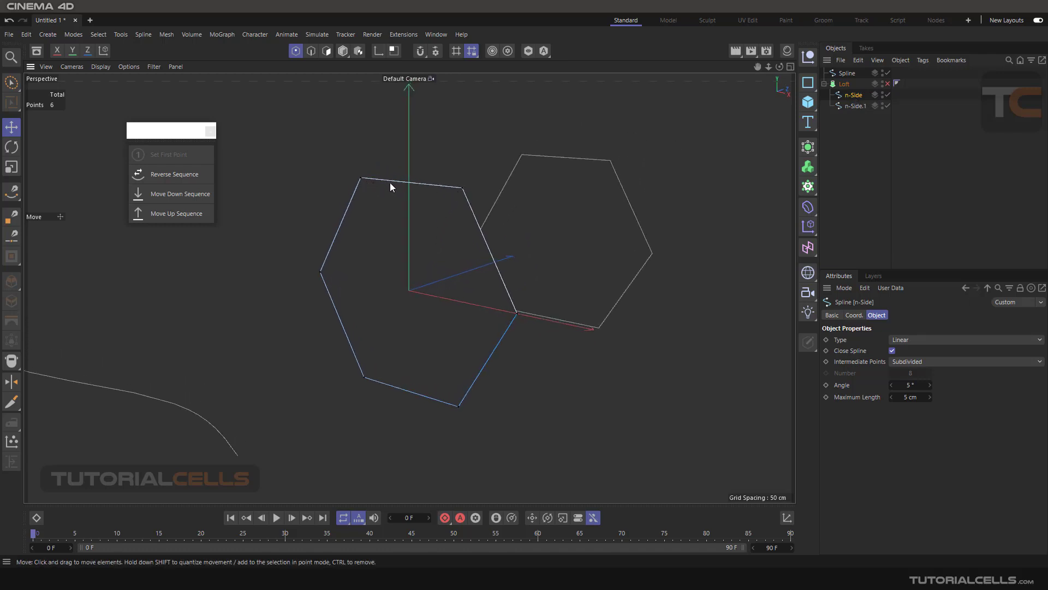
left_click(462, 189)
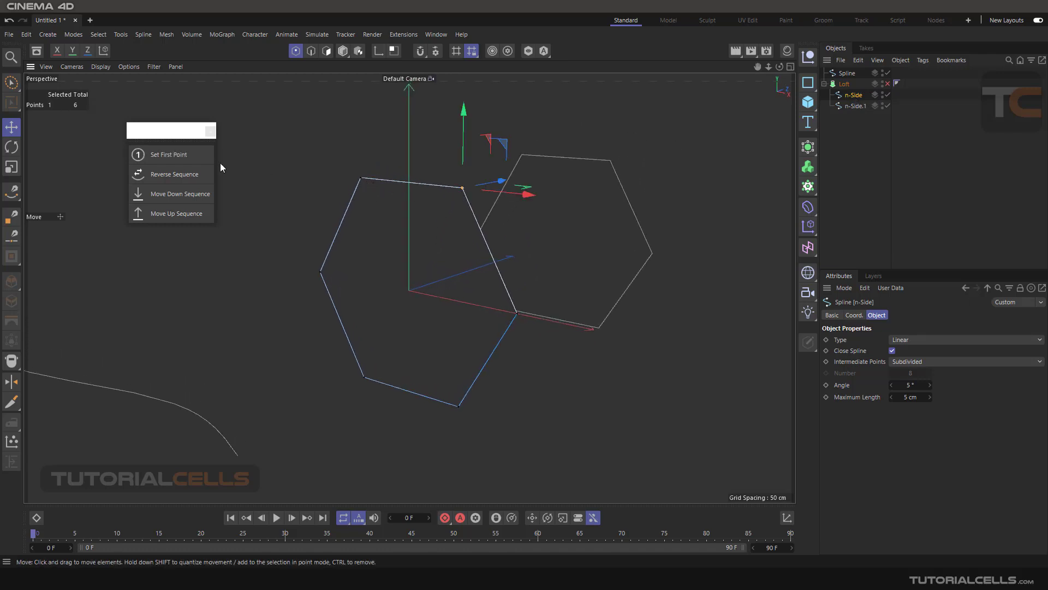
left_click(185, 155)
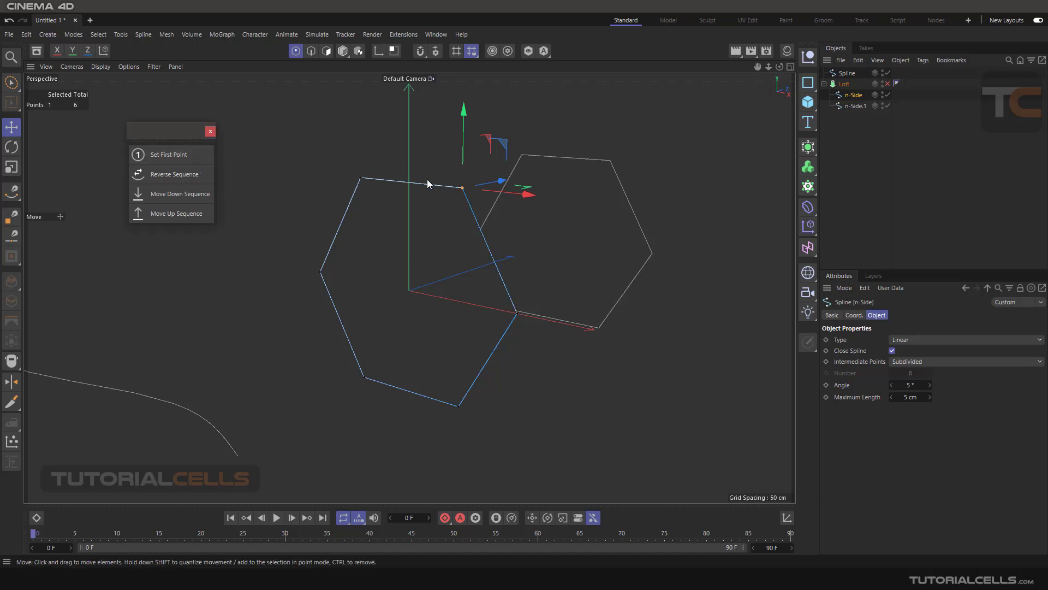
left_click(188, 175)
left_click(319, 271)
left_click(181, 156)
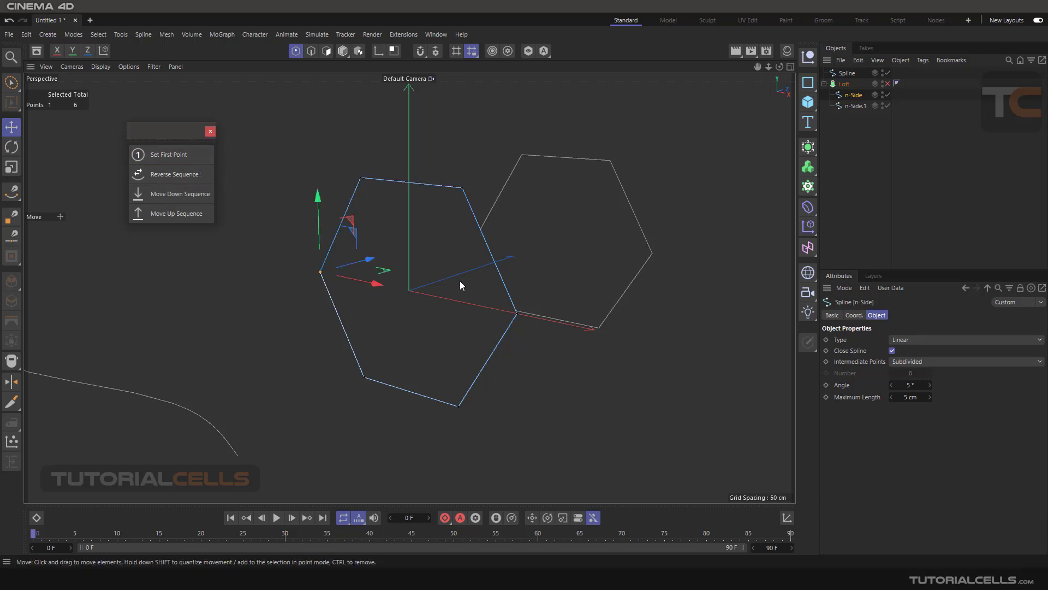
- Set the front hexagon's right corner as the n-Side spline's first point, and toggle the Loft on and off to check it
left_click(516, 313)
left_click(186, 155)
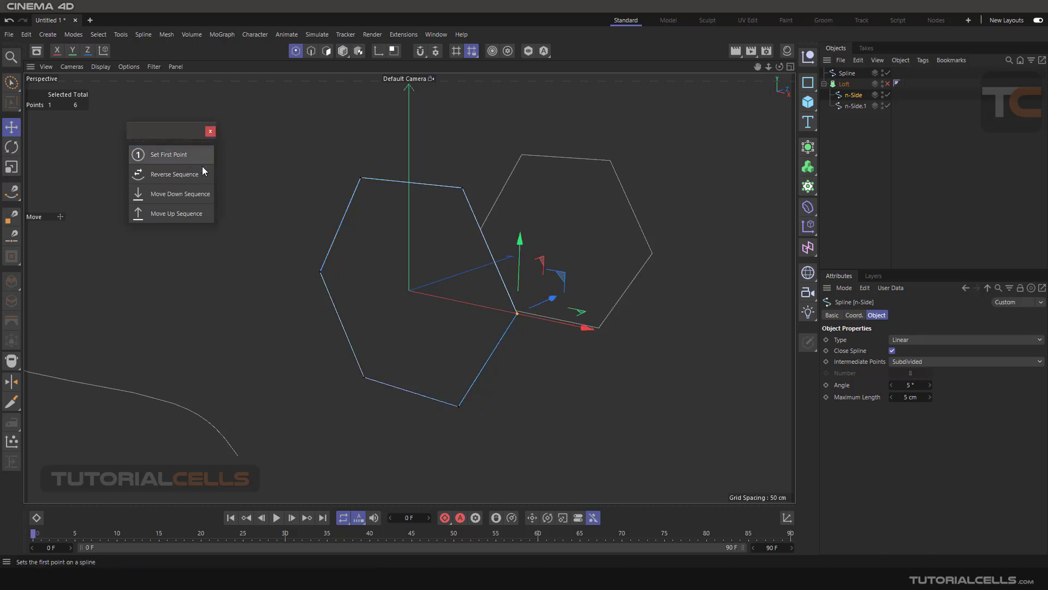
left_click(887, 84)
left_click(887, 83)
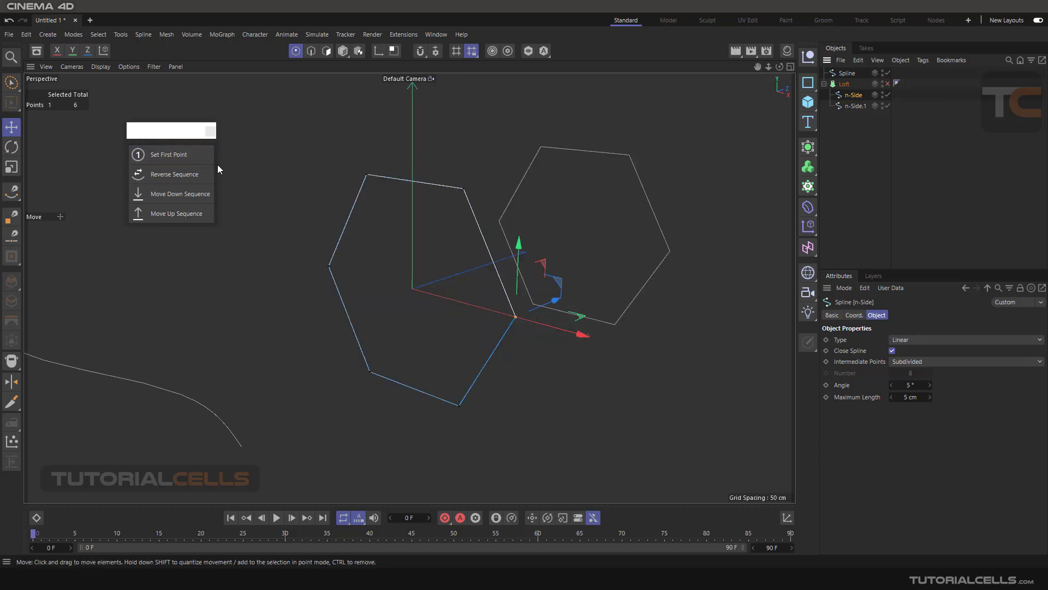
left_click_drag(156, 132, 160, 132)
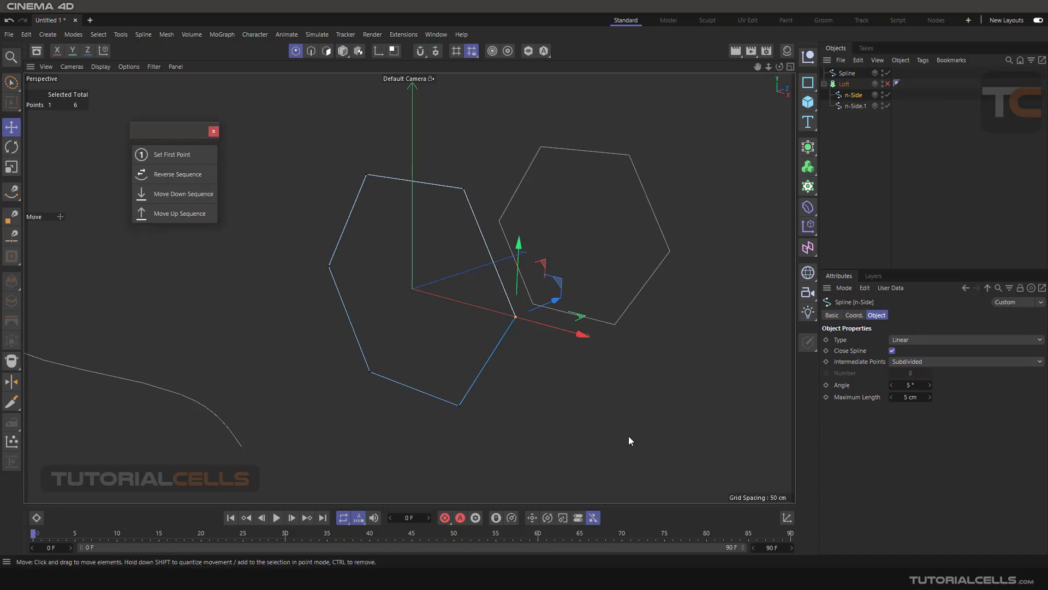